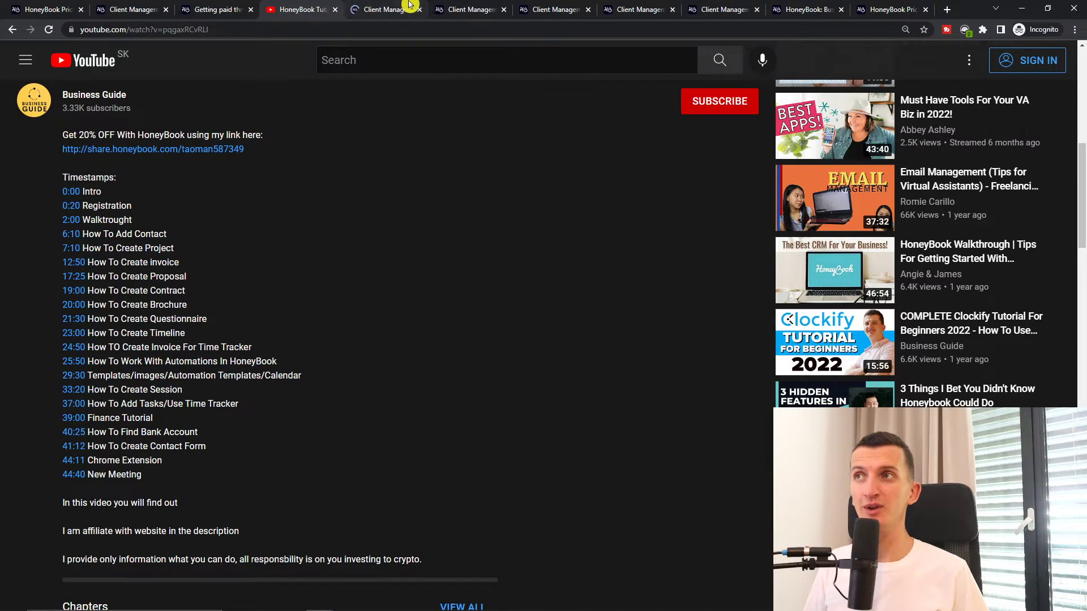
Step: Open the HoneyBook invitation page and examine the offer of 20% off for one year
{"action": "left_click", "coordinate": [404, 6]}
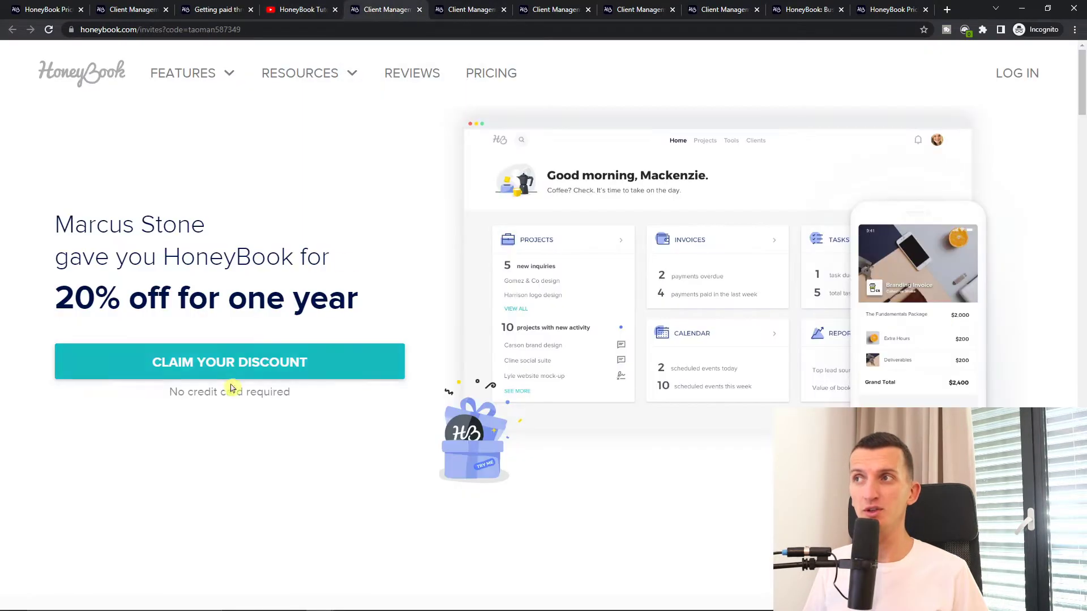
{"action": "left_click_drag", "start_coordinate": [46, 238], "coordinate": [412, 318]}
{"action": "left_click", "coordinate": [389, 320]}
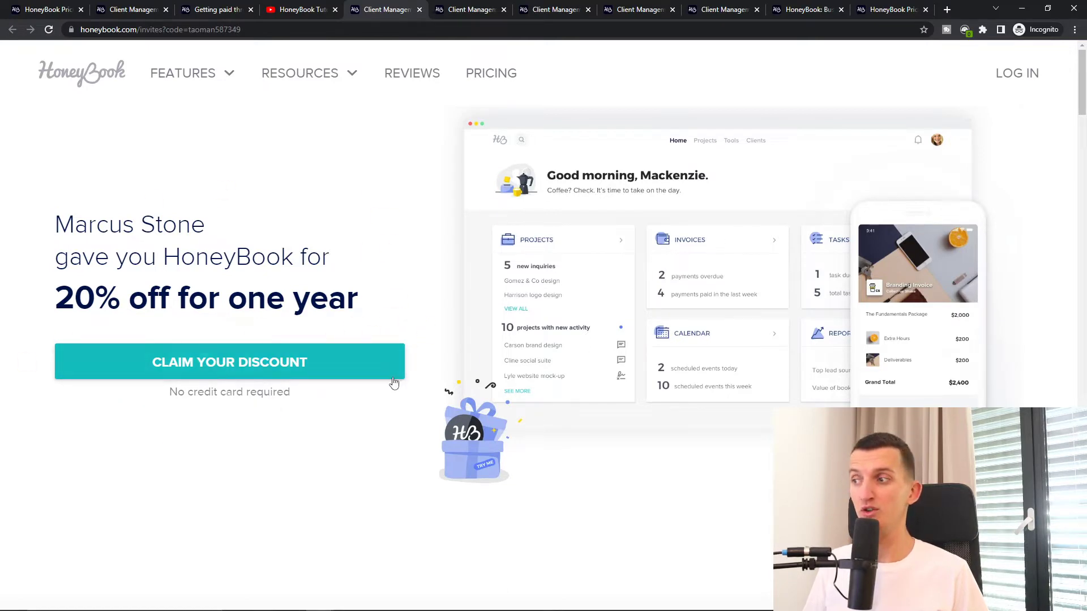
{"action": "left_click_drag", "start_coordinate": [367, 275], "coordinate": [49, 211]}
{"action": "left_click", "coordinate": [49, 211]}
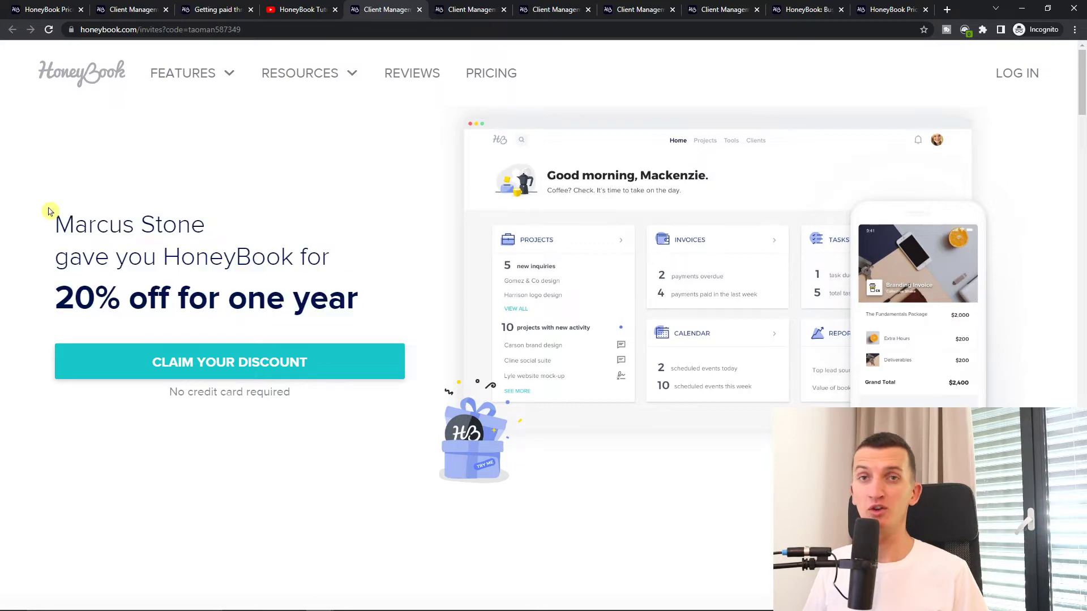
{"action": "left_click_drag", "start_coordinate": [51, 212], "coordinate": [447, 344]}
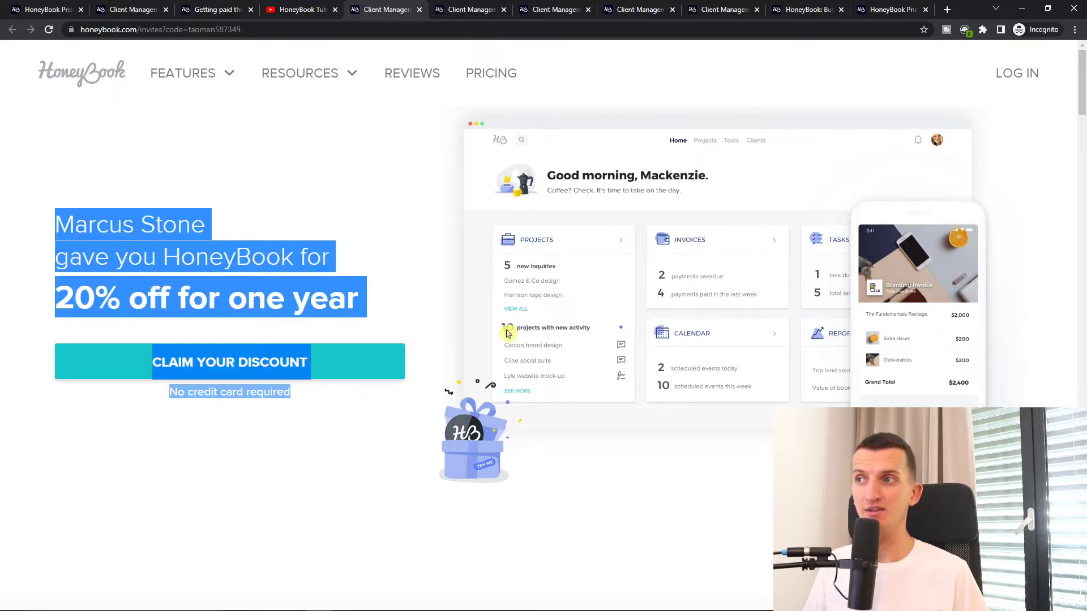
Step: Switch to the HoneyBook account's home page and open the default contact form template for editing
{"action": "key", "text": "alt+Tab"}
{"action": "key", "text": "alt+Tab"}
{"action": "left_click", "coordinate": [418, 180]}
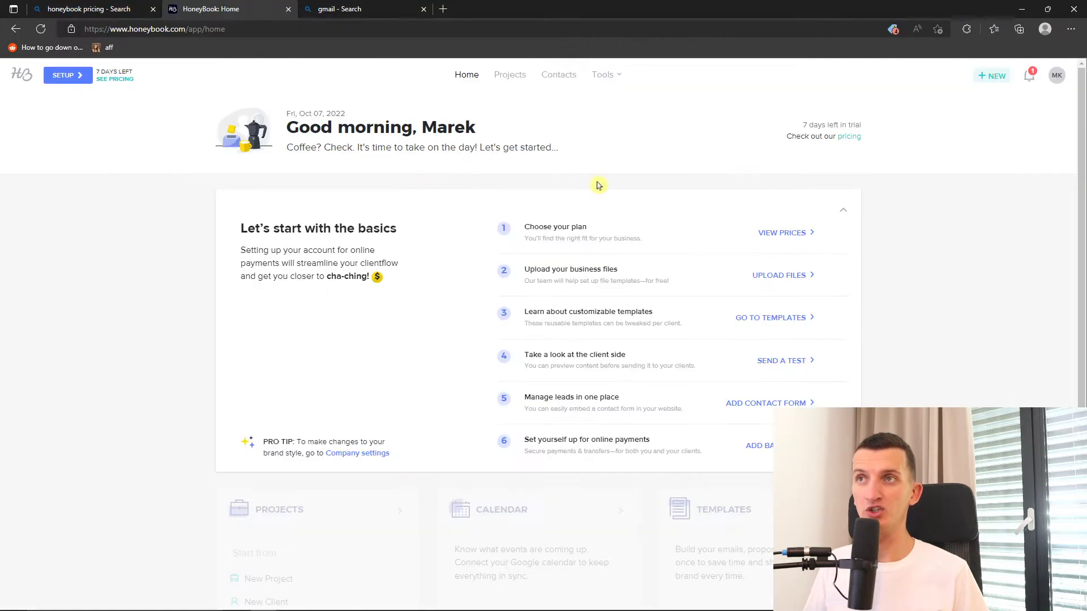
{"action": "left_click", "coordinate": [618, 81]}
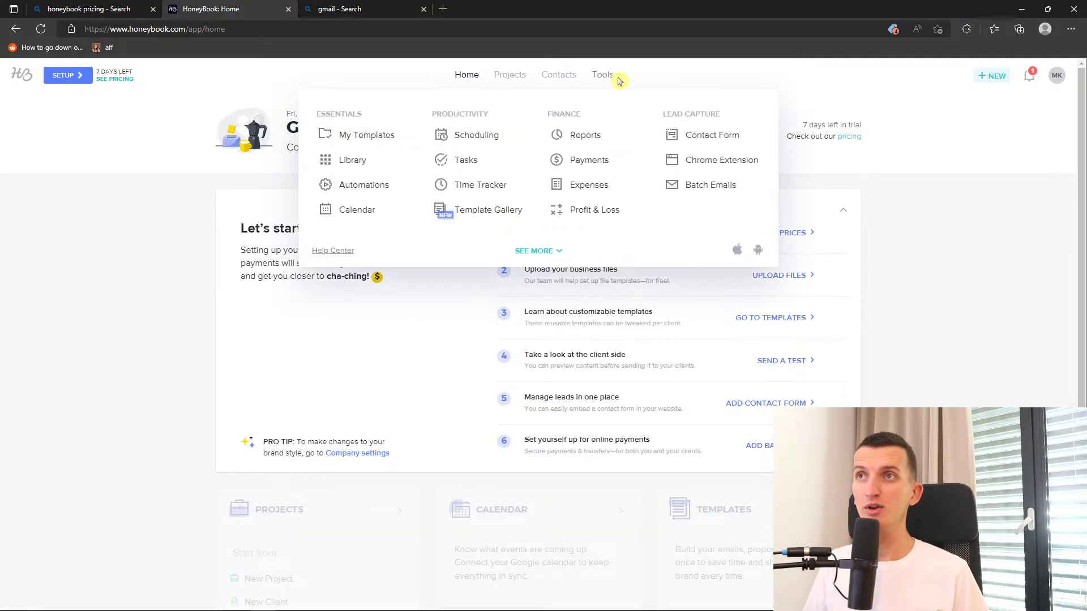
{"action": "left_click", "coordinate": [689, 140]}
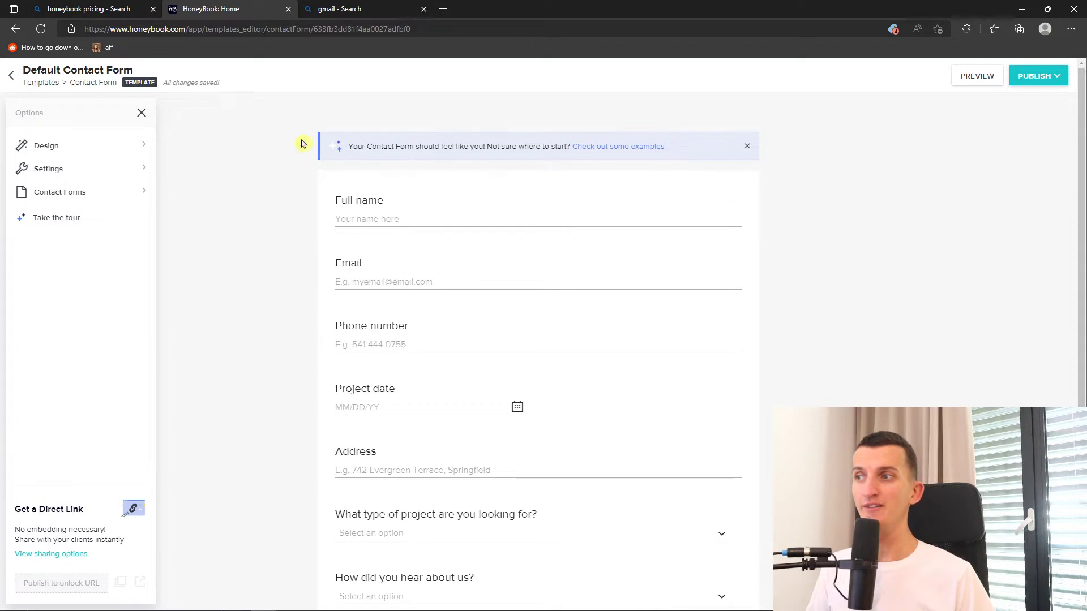
Step: Set the contact form's body text color to blue #006CFC, and change it back to black
{"action": "left_click", "coordinate": [100, 146]}
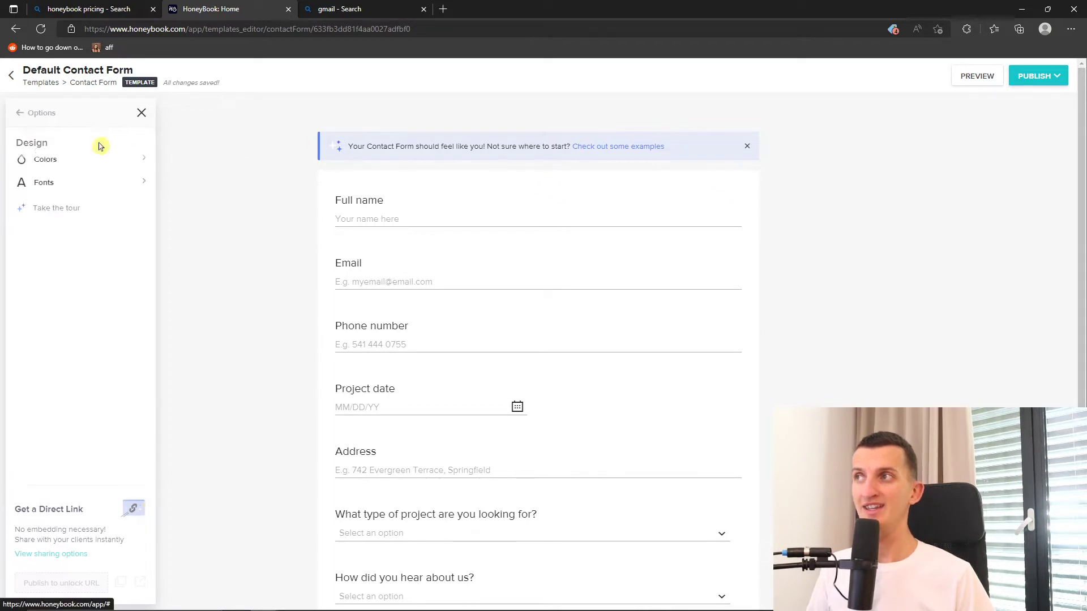
{"action": "left_click", "coordinate": [80, 168]}
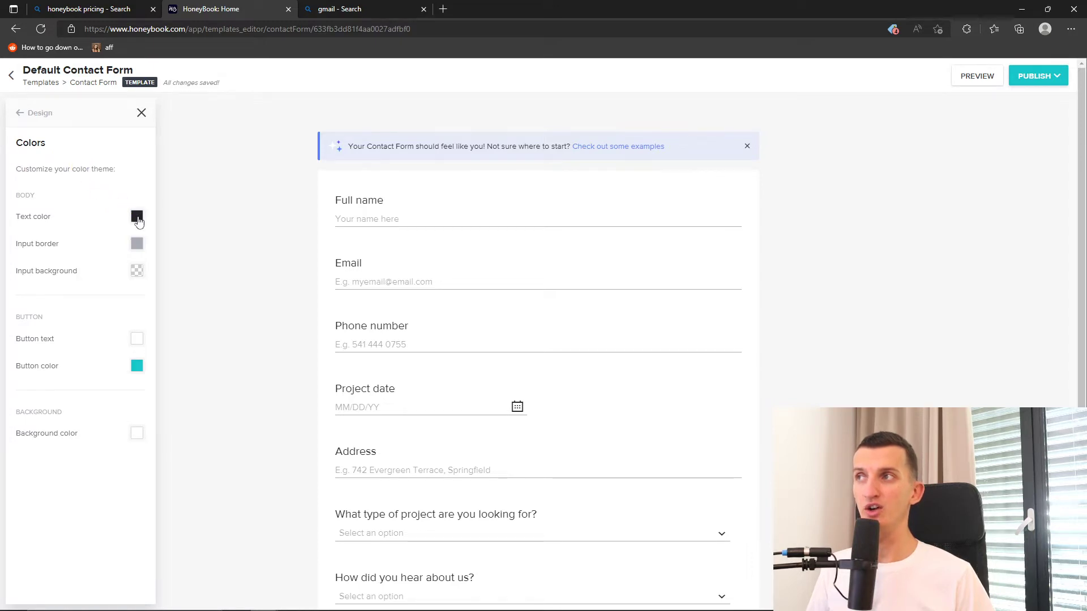
{"action": "left_click", "coordinate": [136, 217]}
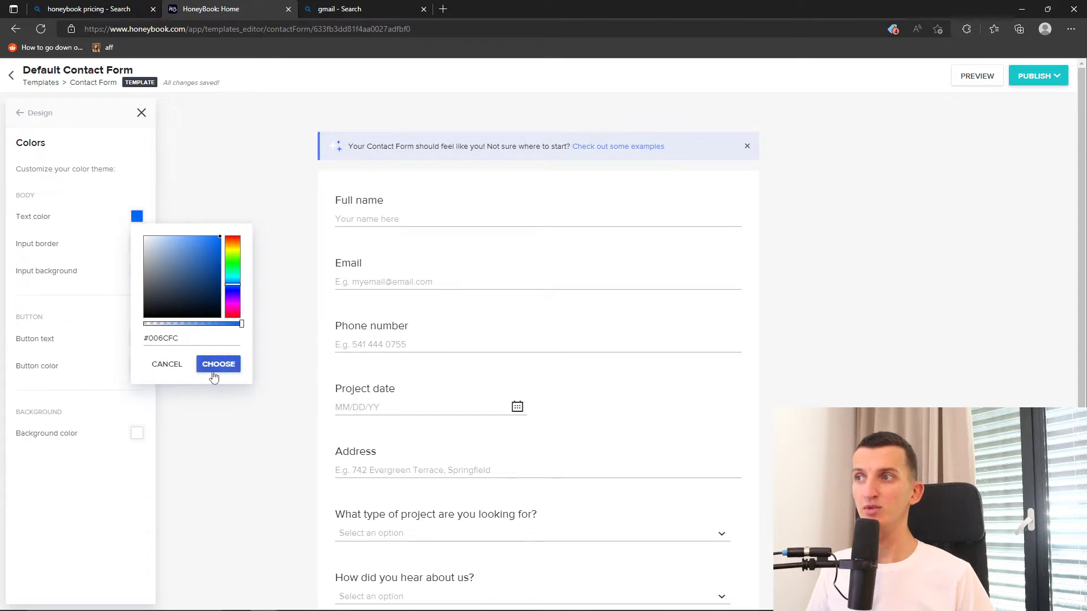
{"action": "left_click", "coordinate": [218, 364]}
{"action": "left_click", "coordinate": [136, 217]}
{"action": "left_click", "coordinate": [147, 319]}
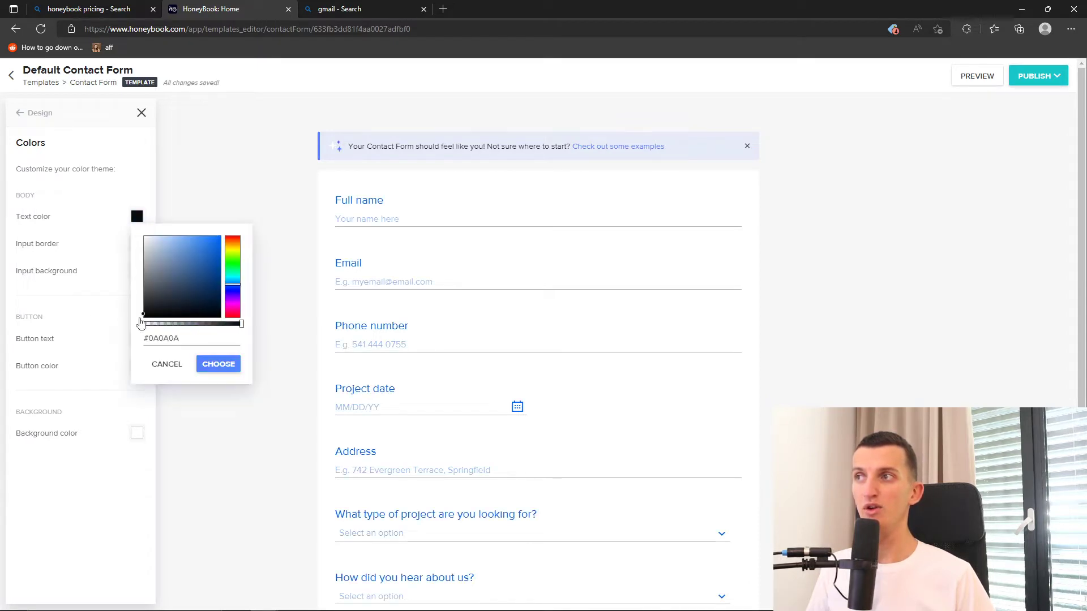
{"action": "left_click", "coordinate": [219, 364]}
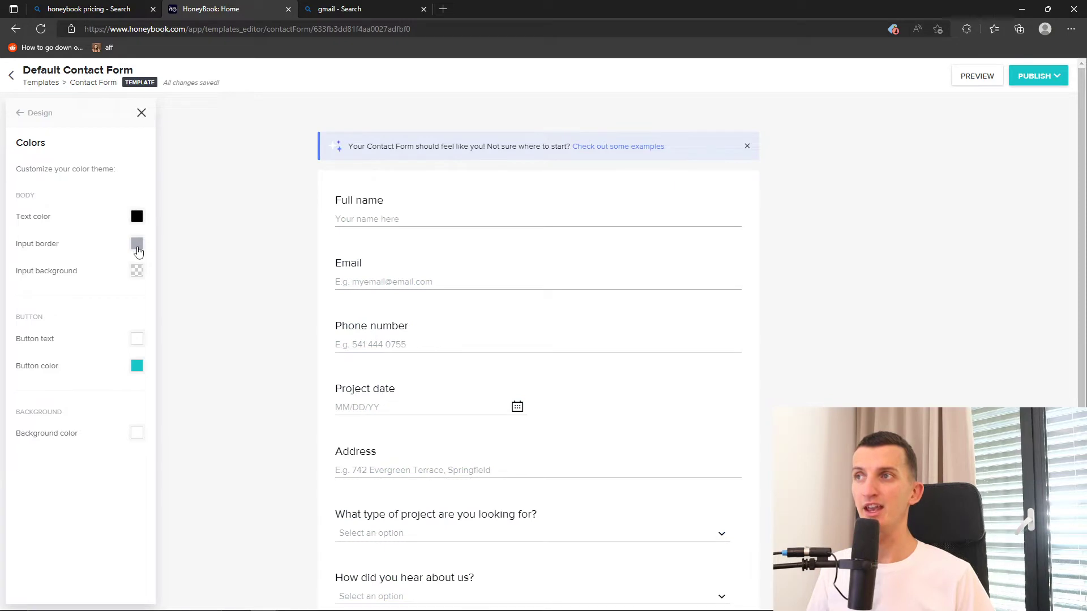
Step: Set the contact form's input border color to dark blue
{"action": "left_click", "coordinate": [137, 243]}
{"action": "left_click_drag", "start_coordinate": [172, 299], "coordinate": [233, 250]}
{"action": "left_click_drag", "start_coordinate": [211, 300], "coordinate": [224, 326]}
{"action": "left_click", "coordinate": [218, 391]}
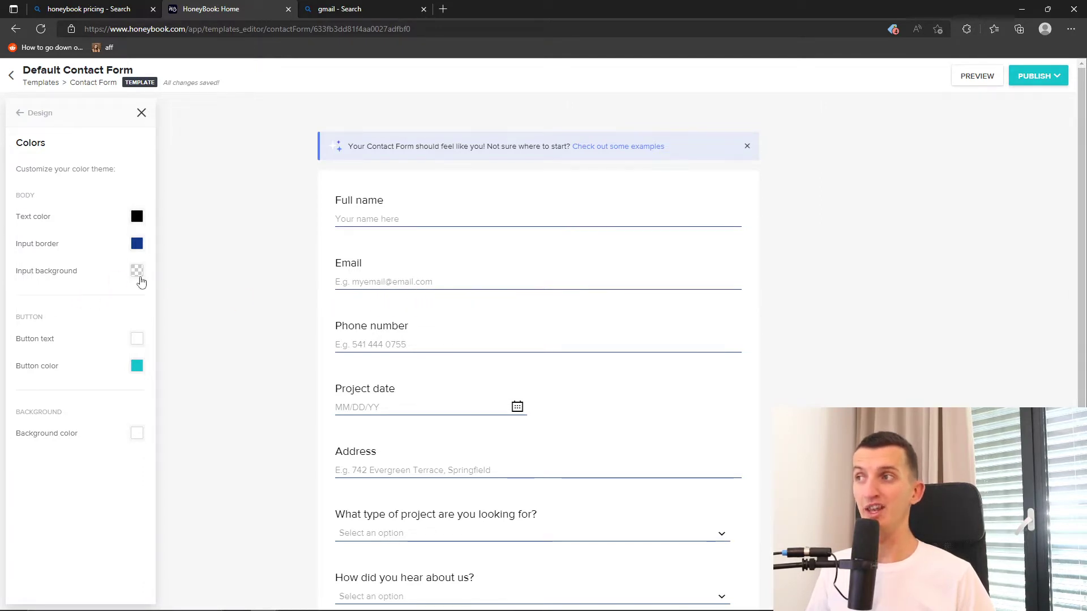
{"action": "scroll", "coordinate": [315, 307], "scroll_direction": "down", "scroll_amount": 4}
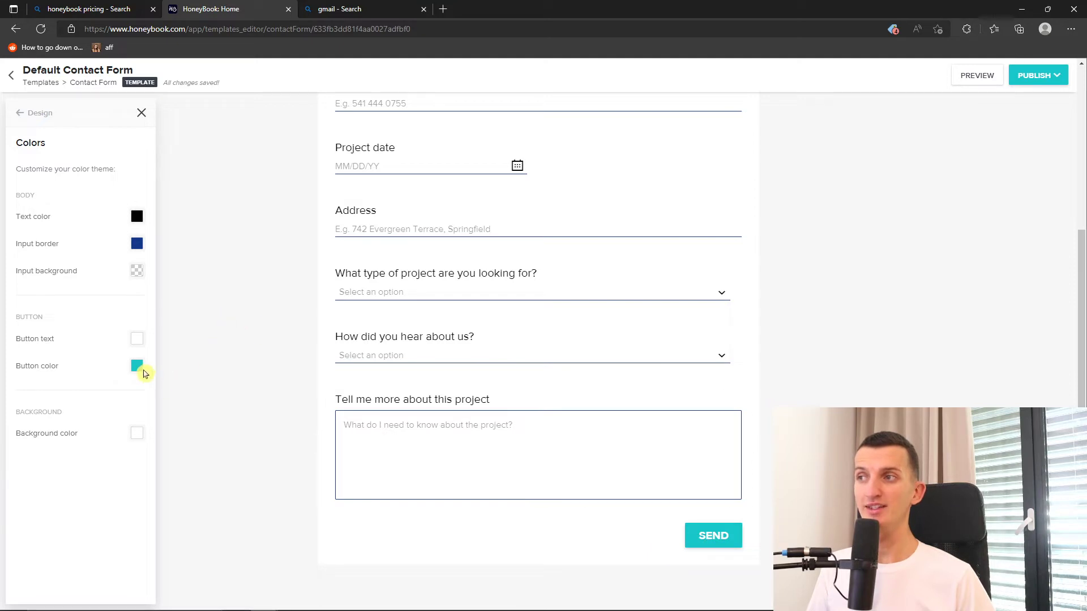
{"action": "left_click", "coordinate": [137, 366]}
{"action": "left_click_drag", "start_coordinate": [228, 407], "coordinate": [233, 410]}
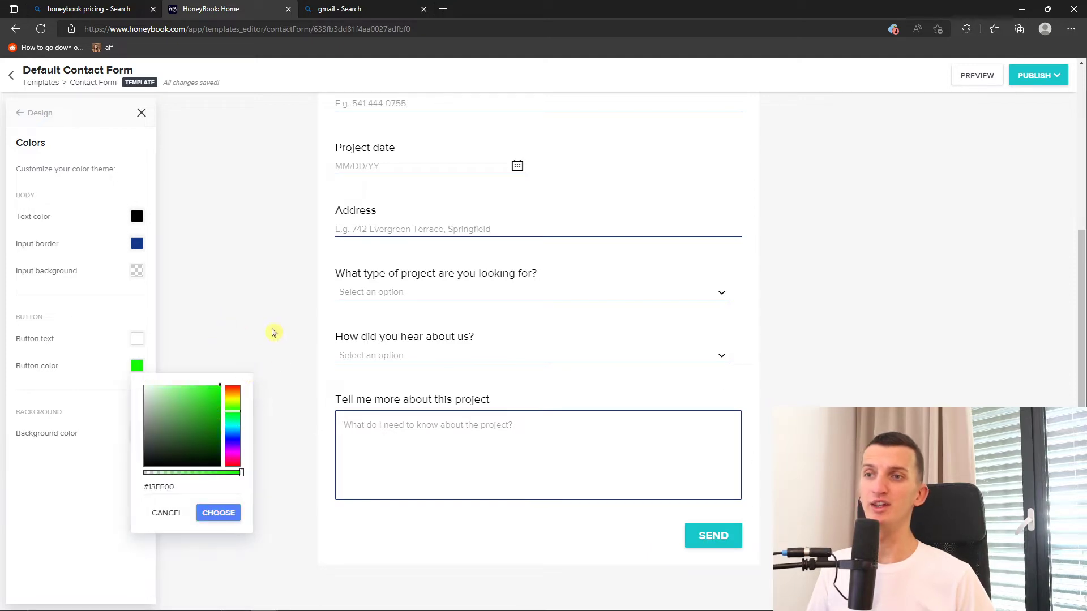
{"action": "left_click", "coordinate": [274, 332]}
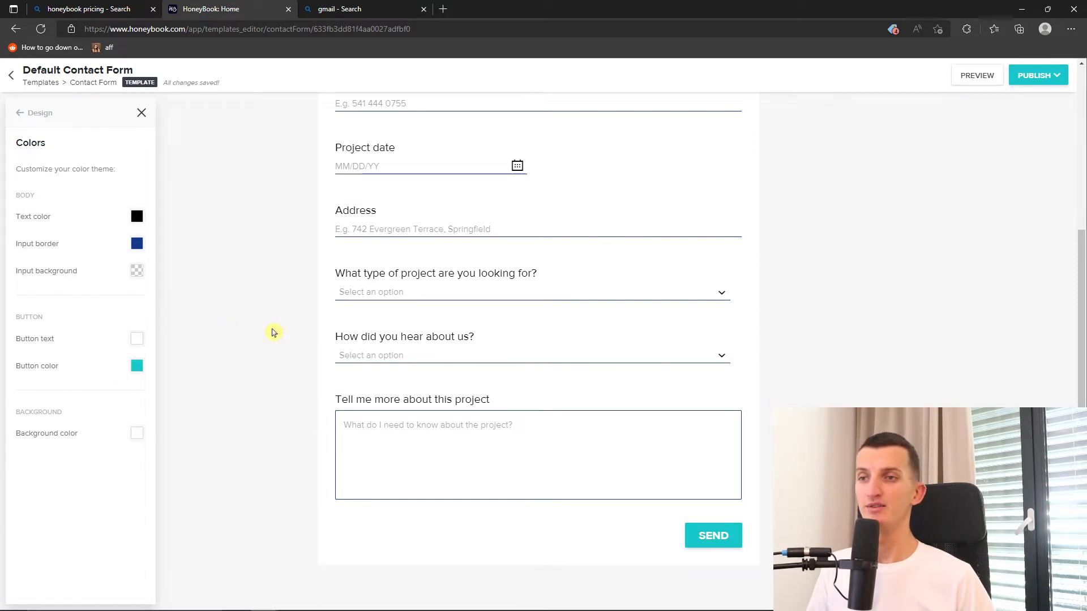
Step: Set the contact form's button color to bright green
{"action": "scroll", "coordinate": [226, 385], "scroll_direction": "up", "scroll_amount": 3}
{"action": "scroll", "coordinate": [187, 400], "scroll_direction": "down", "scroll_amount": 3}
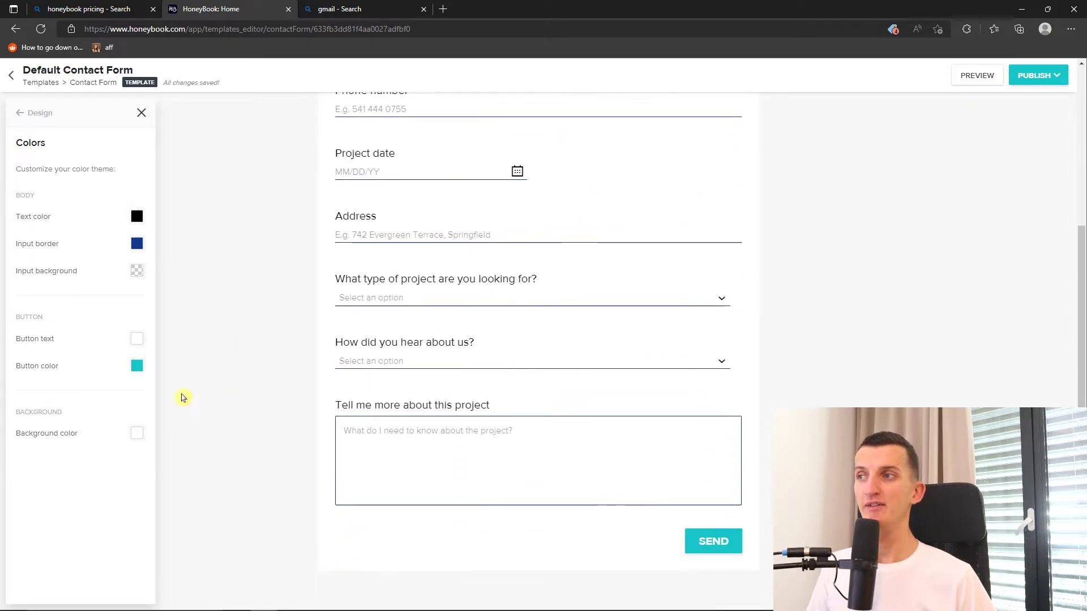
{"action": "left_click", "coordinate": [137, 366]}
{"action": "left_click_drag", "start_coordinate": [232, 426], "coordinate": [232, 415]}
{"action": "left_click", "coordinate": [220, 512]}
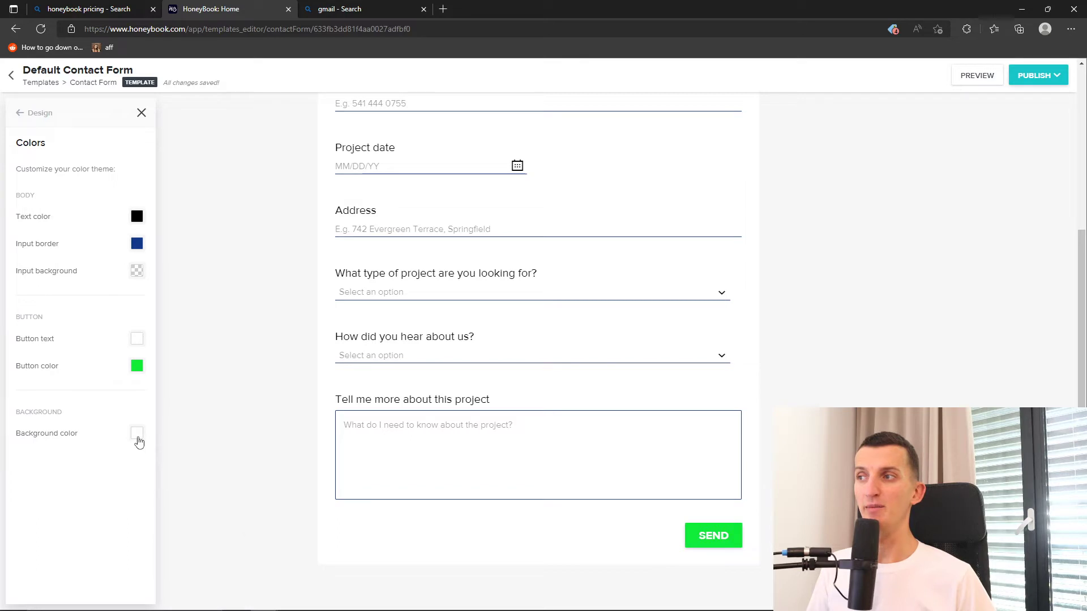
Step: Try red #DA1B1B as the contact form's background color, and change it back to white
{"action": "left_click", "coordinate": [137, 433]}
{"action": "left_click", "coordinate": [232, 524]}
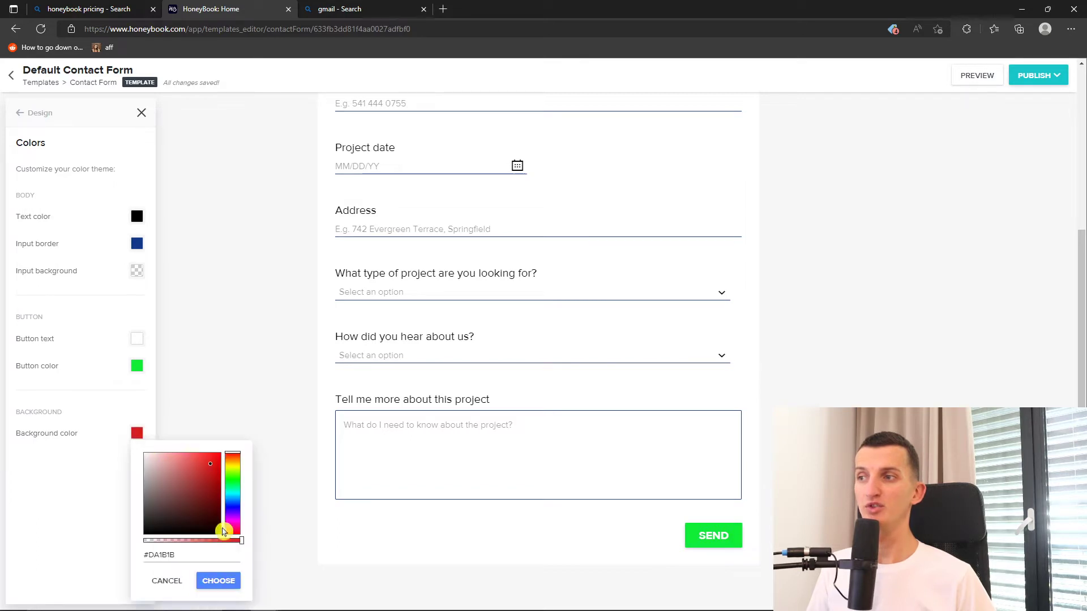
{"action": "left_click", "coordinate": [218, 582]}
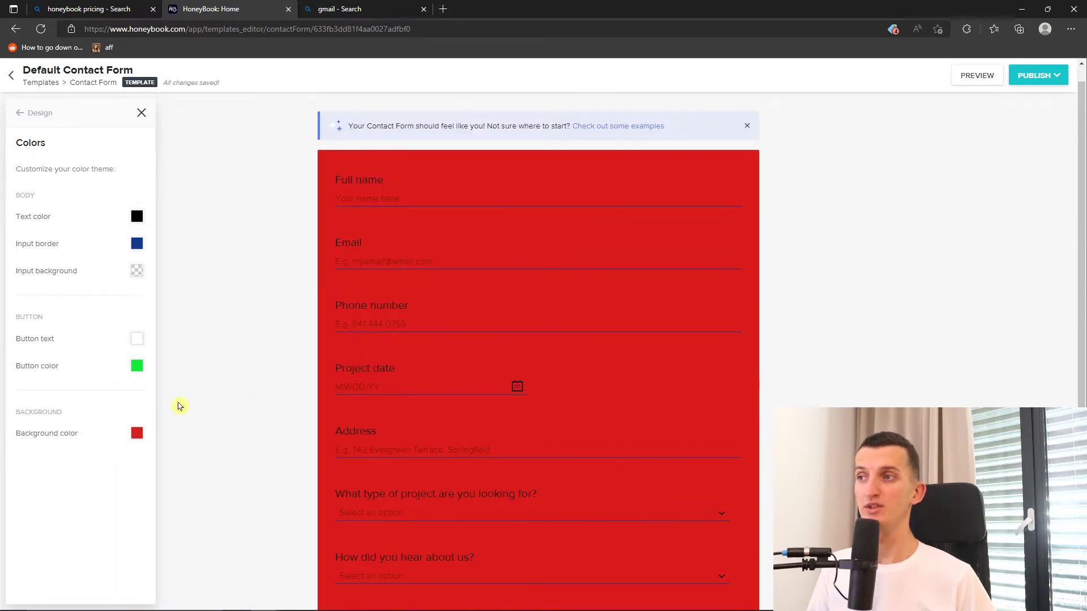
{"action": "left_click", "coordinate": [136, 434]}
{"action": "left_click", "coordinate": [218, 581]}
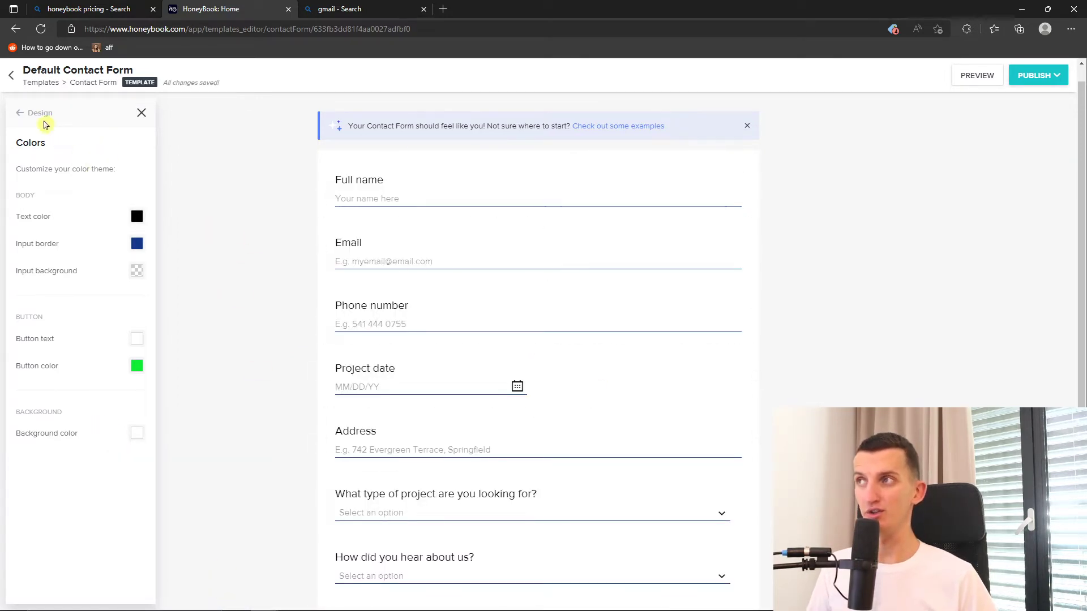
Step: Examine the contact form's font and size options for the body and the button, and return to the main options
{"action": "left_click", "coordinate": [15, 115]}
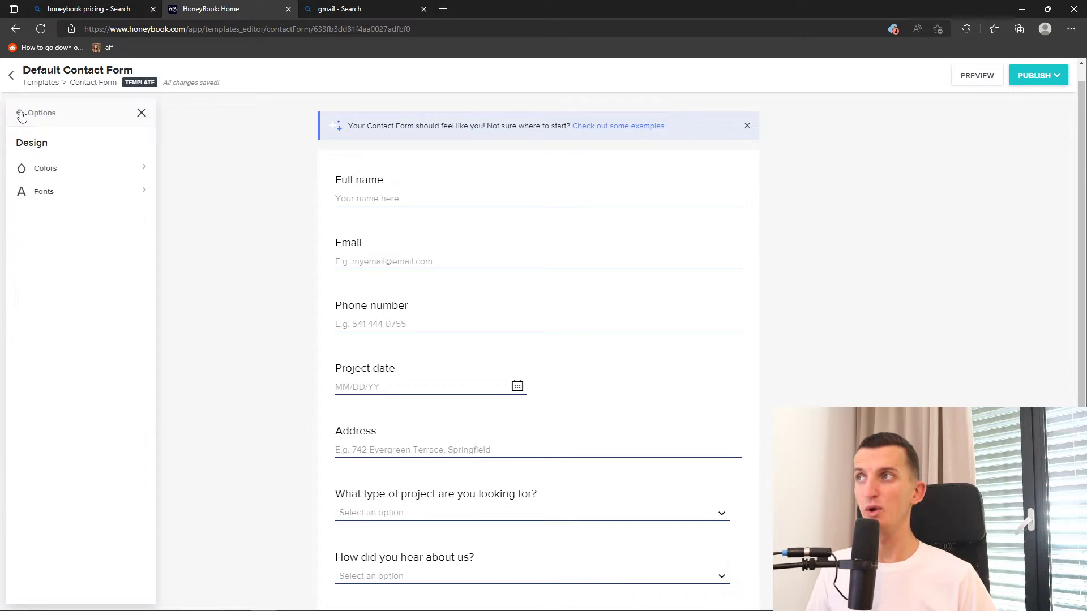
{"action": "left_click", "coordinate": [109, 193]}
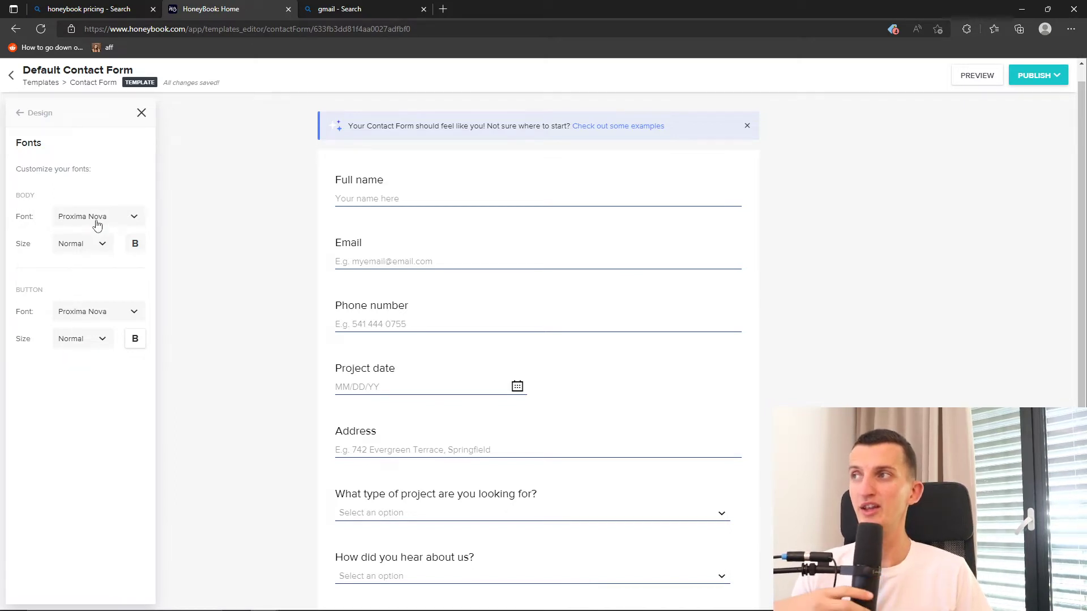
{"action": "left_click", "coordinate": [19, 114]}
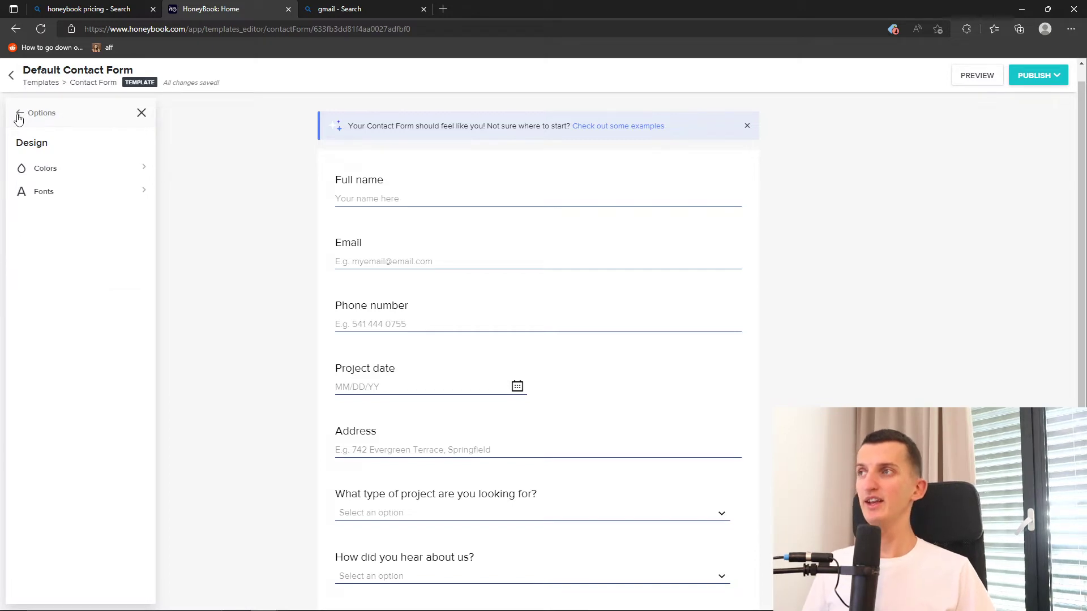
{"action": "left_click", "coordinate": [18, 115]}
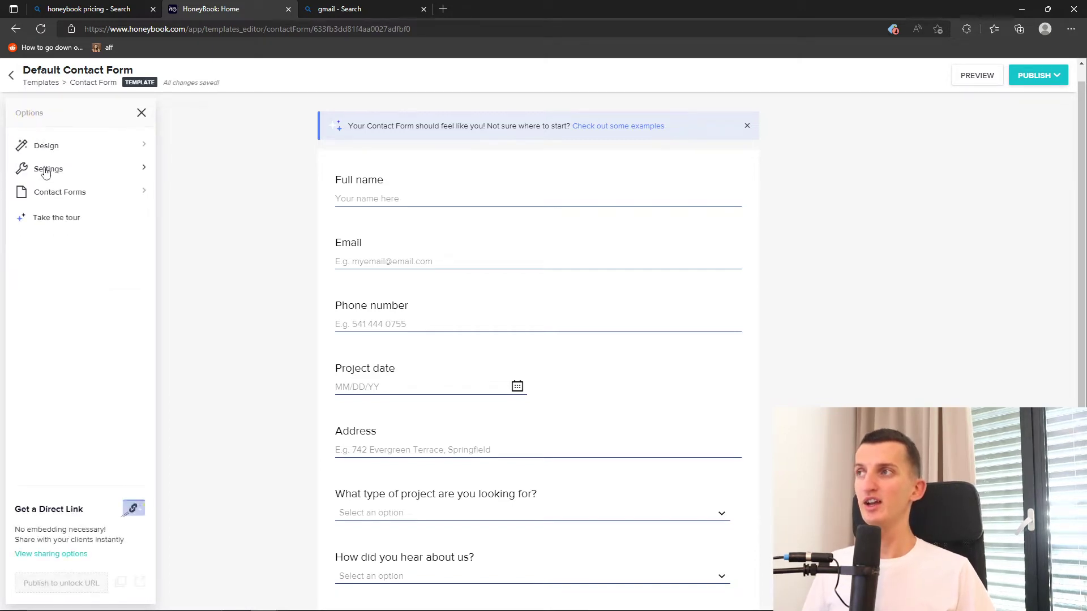
Step: In the form's settings, switch the redirect after completion to a custom URL and back to the default thank you message
{"action": "left_click", "coordinate": [95, 175]}
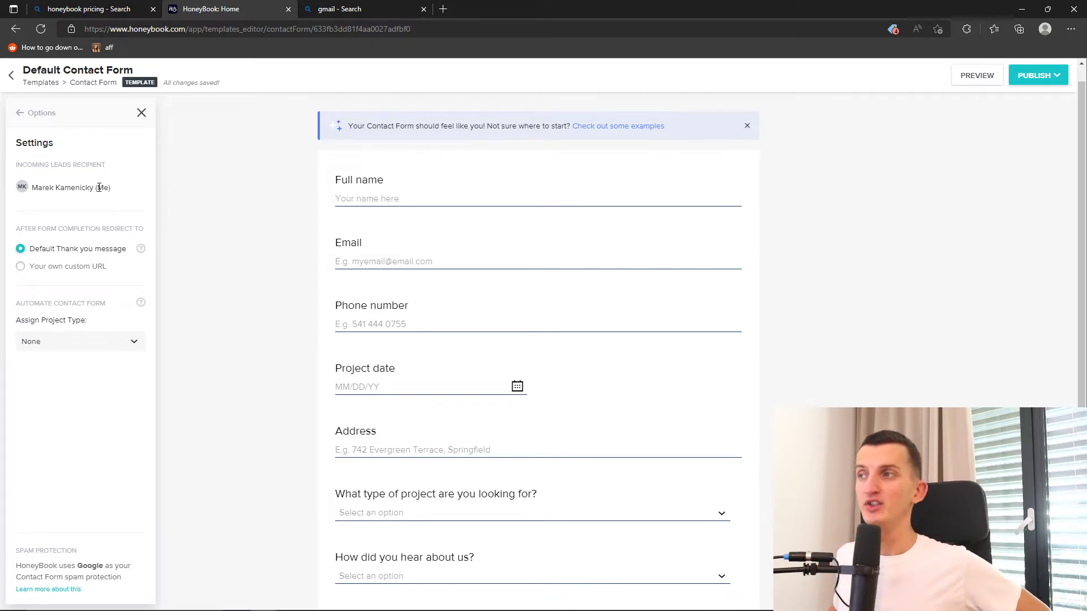
{"action": "left_click", "coordinate": [20, 266]}
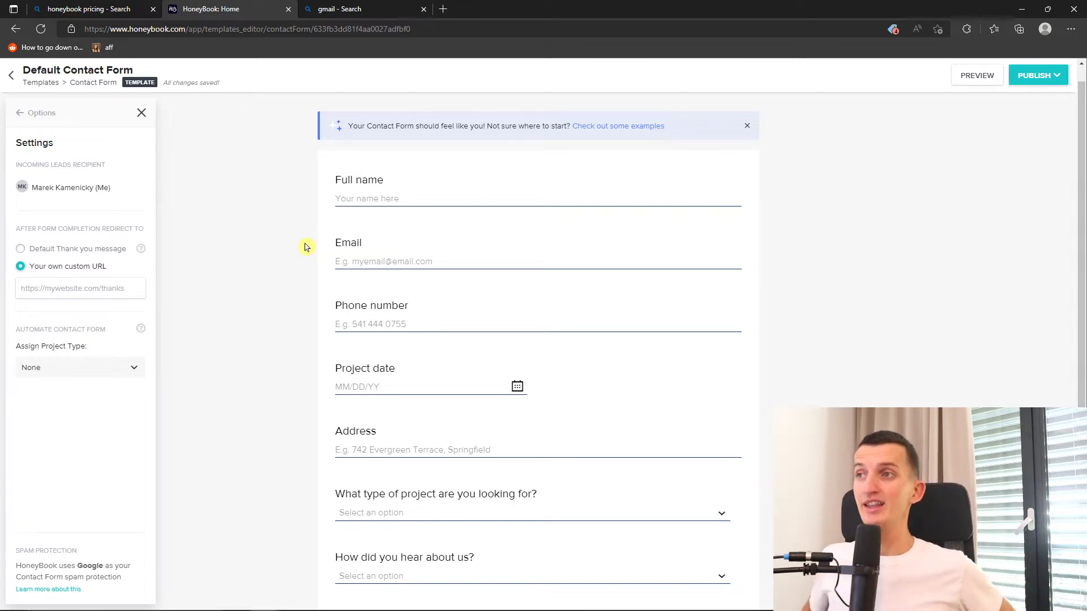
{"action": "left_click", "coordinate": [107, 250]}
Step: Preview the default thank you message as a client, and exit the preview
{"action": "mouse_move", "coordinate": [143, 249]}
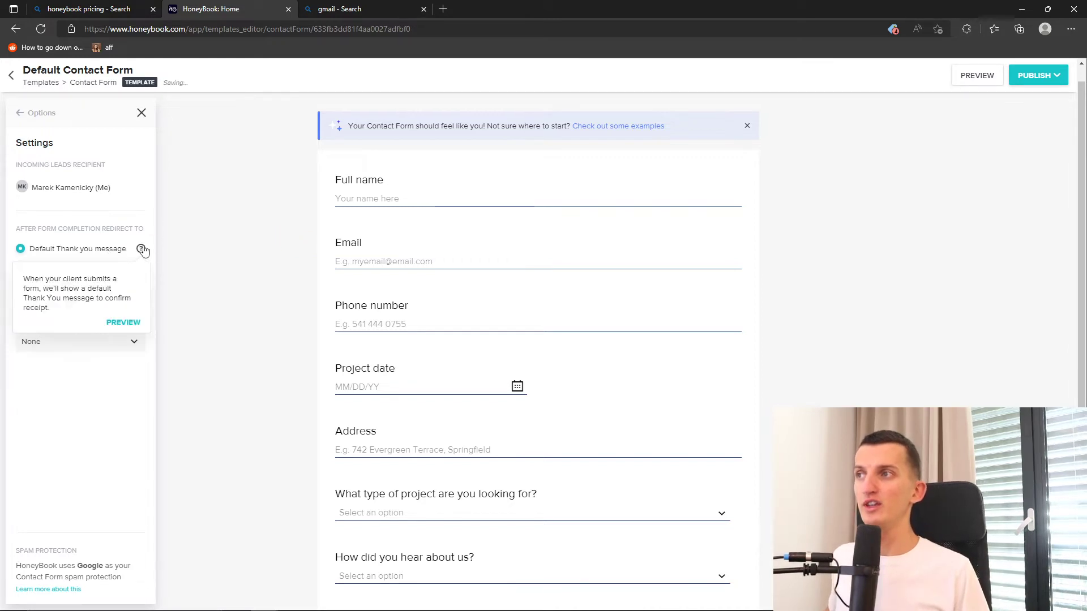
{"action": "left_click", "coordinate": [123, 324]}
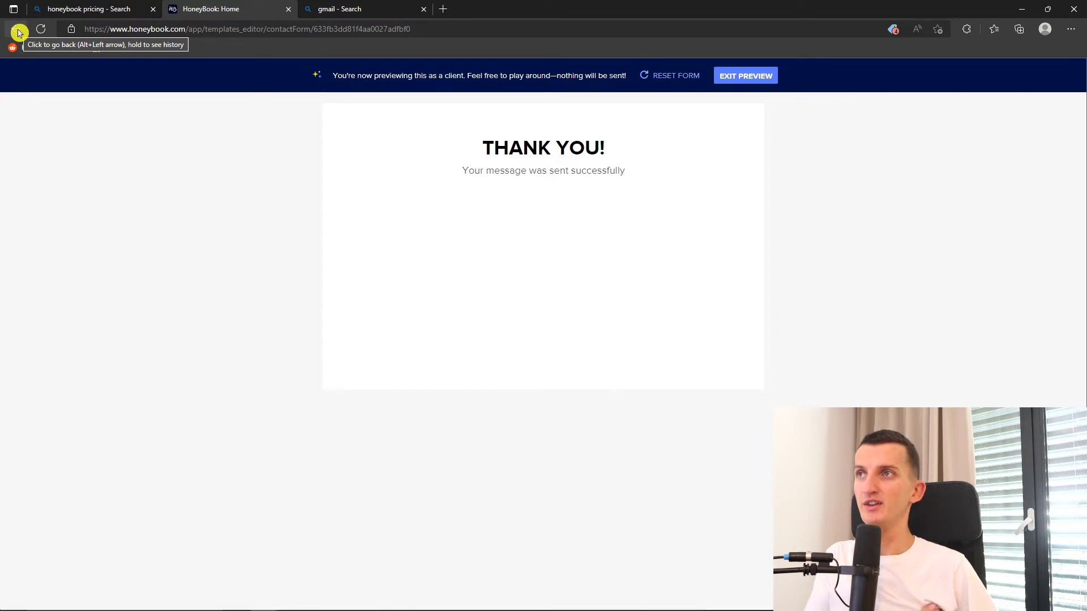
{"action": "left_click", "coordinate": [754, 78]}
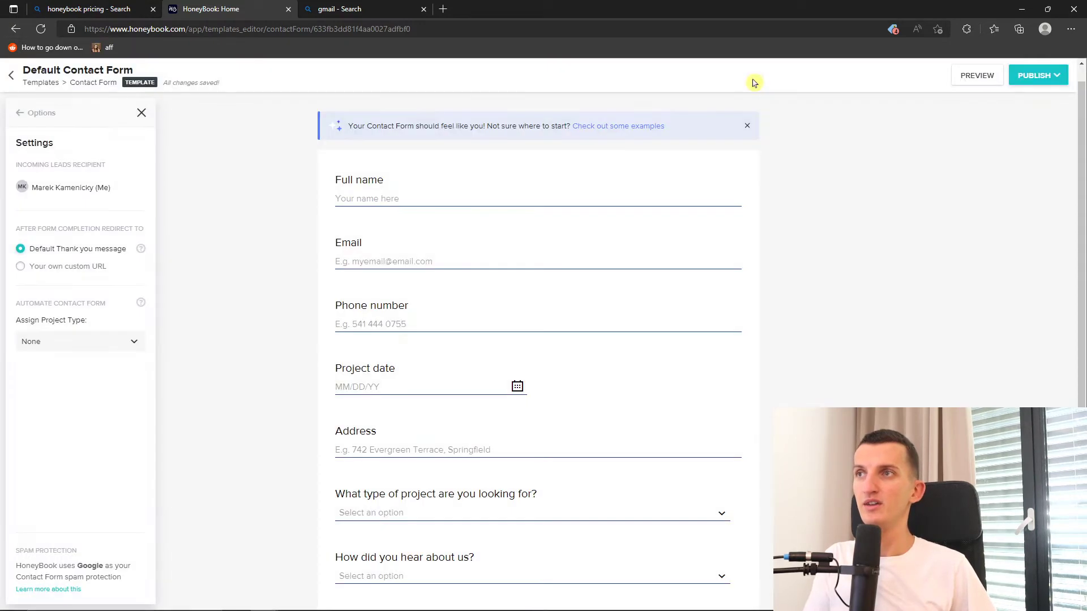
Step: Try to assign Coaching as the contact form's default project type
{"action": "left_click", "coordinate": [76, 342]}
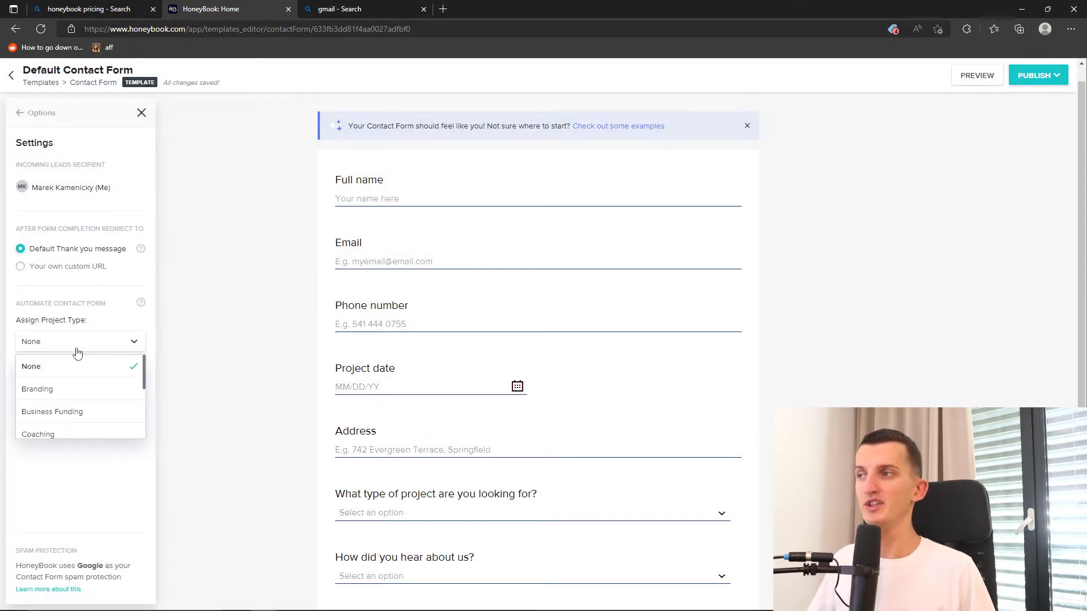
{"action": "scroll", "coordinate": [93, 391], "scroll_direction": "down", "scroll_amount": 3}
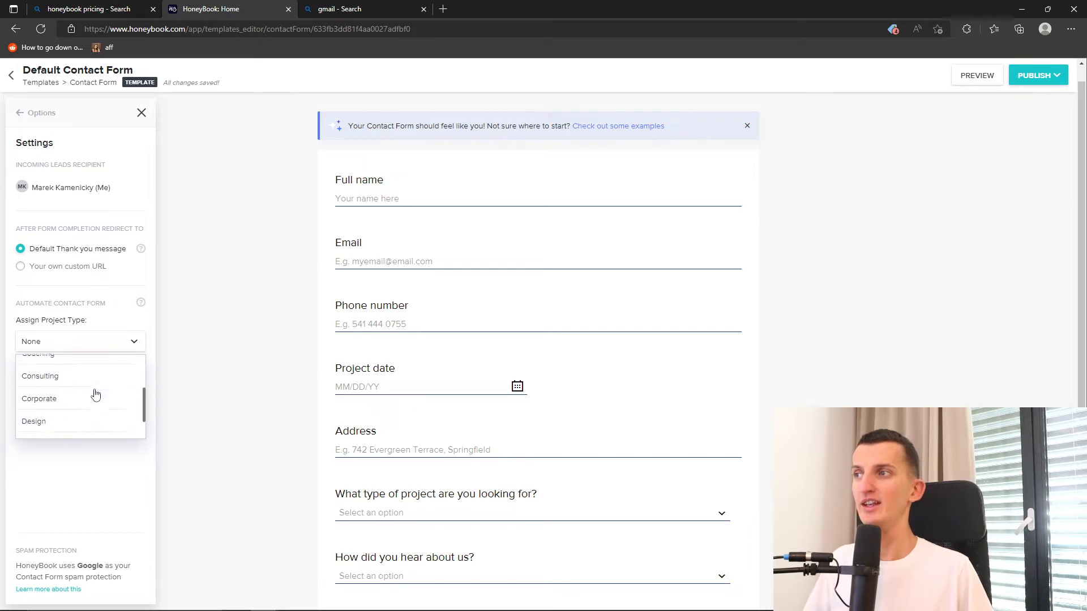
{"action": "scroll", "coordinate": [93, 400], "scroll_direction": "down", "scroll_amount": 1}
{"action": "scroll", "coordinate": [85, 395], "scroll_direction": "up", "scroll_amount": 3}
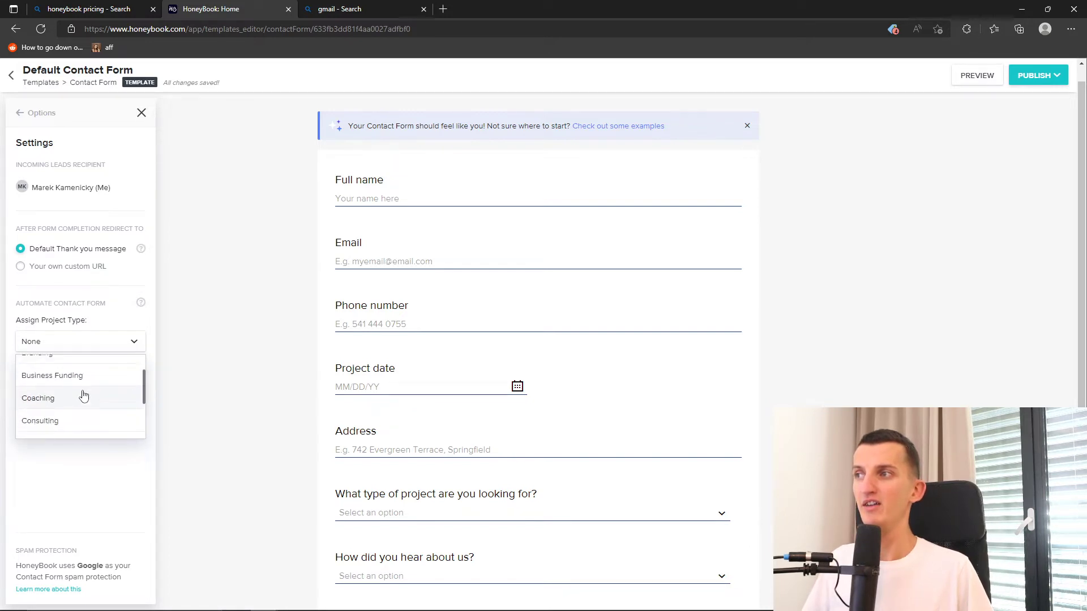
{"action": "left_click", "coordinate": [83, 393]}
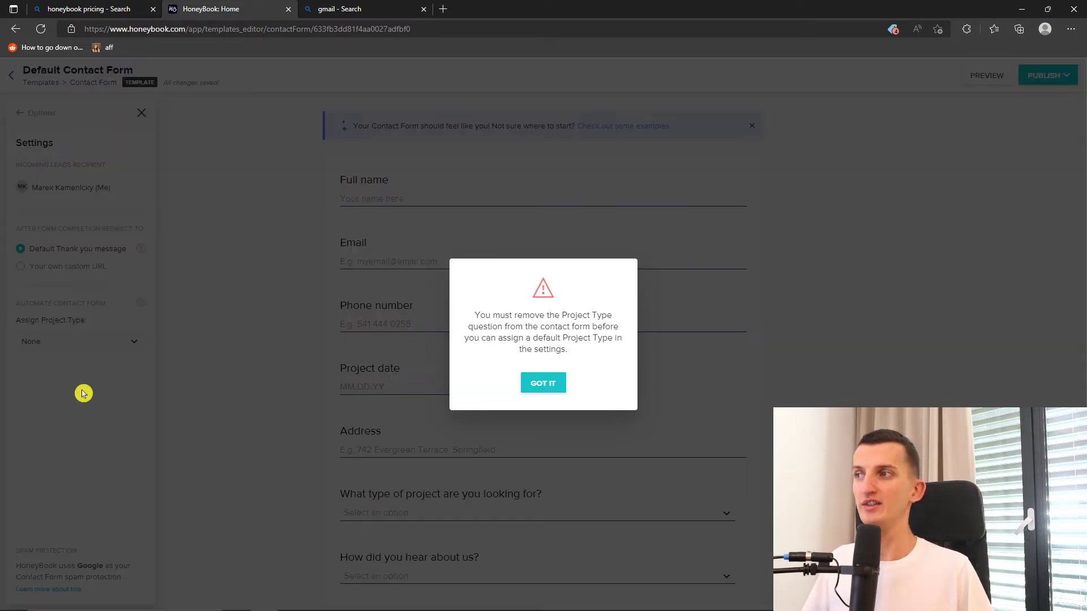
{"action": "left_click", "coordinate": [542, 383]}
{"action": "mouse_move", "coordinate": [141, 309]}
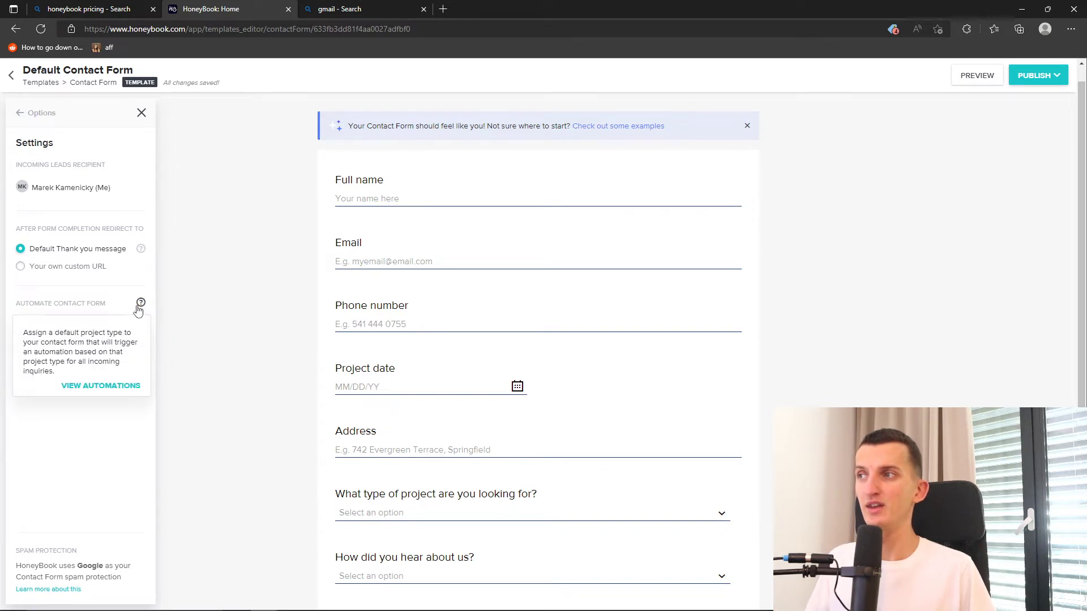
Step: Add a new contact form, check it in the list of contact forms, and close the options
{"action": "left_click", "coordinate": [42, 113]}
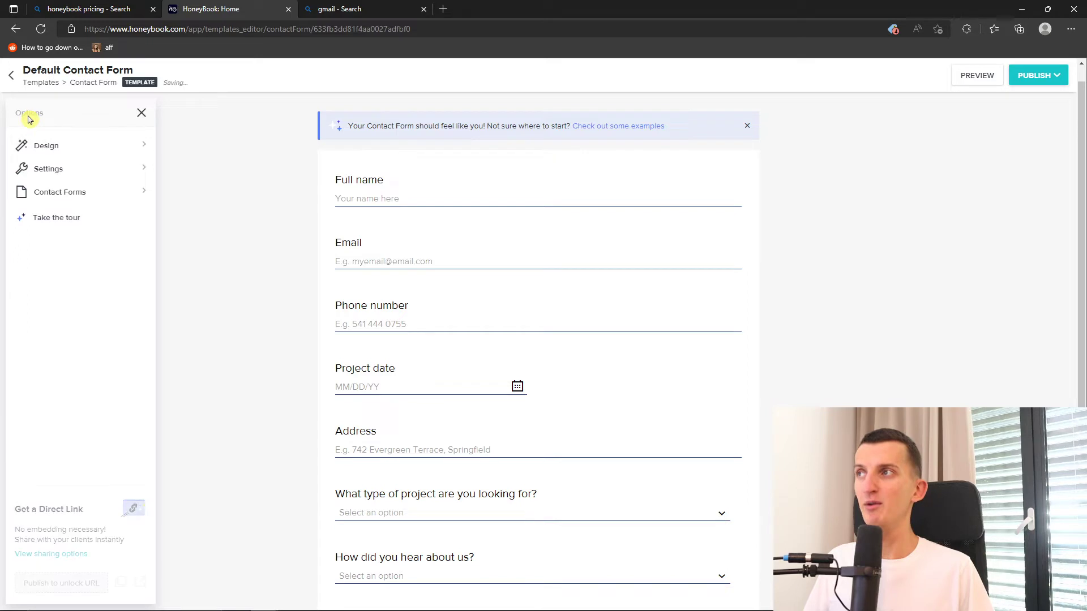
{"action": "left_click", "coordinate": [112, 193]}
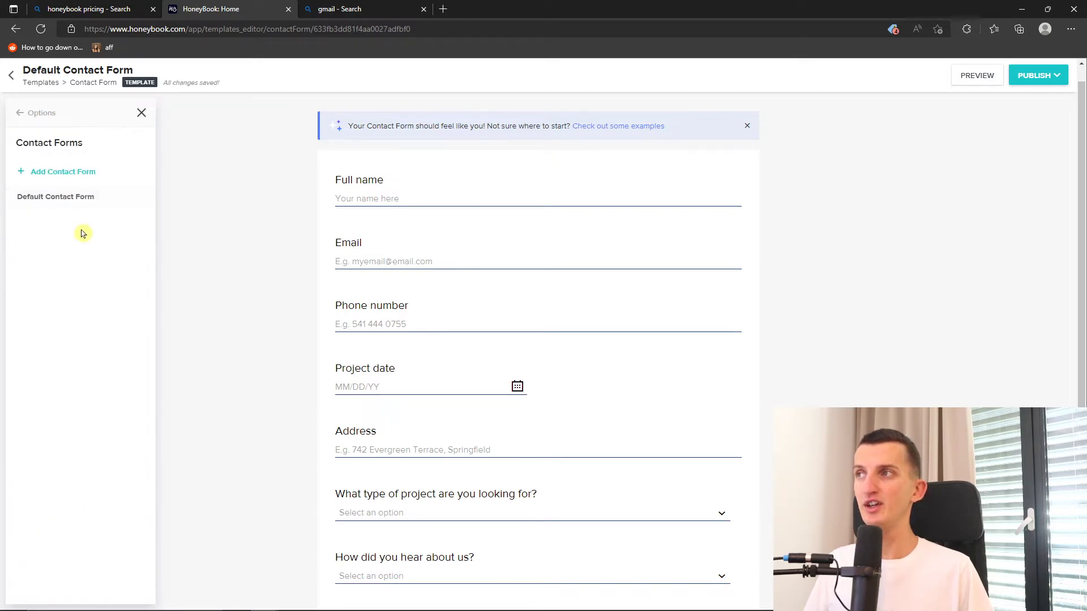
{"action": "left_click", "coordinate": [64, 173]}
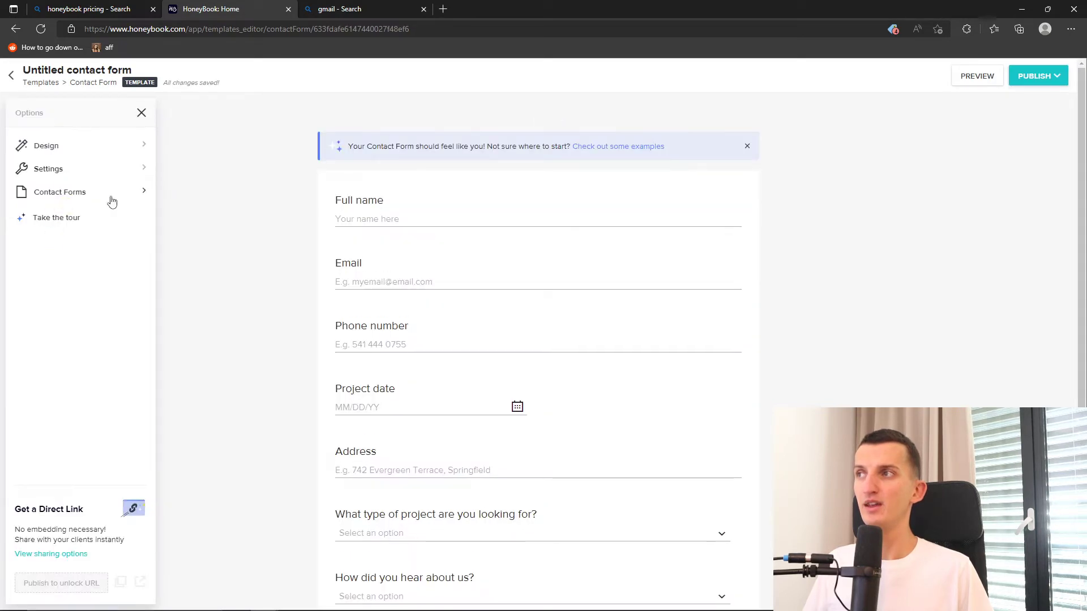
{"action": "left_click", "coordinate": [110, 199]}
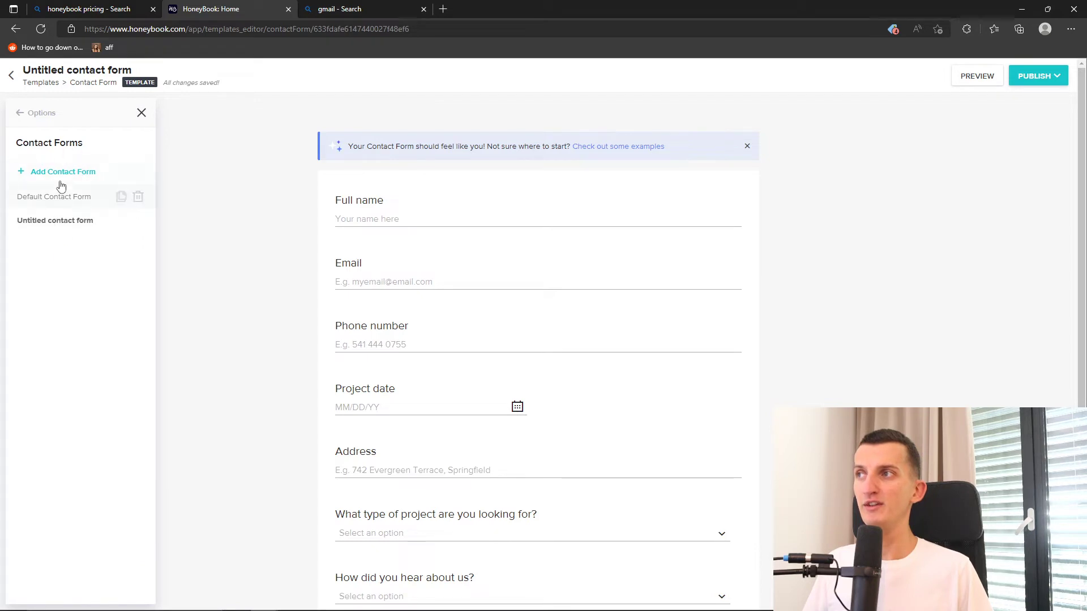
{"action": "left_click", "coordinate": [140, 112]}
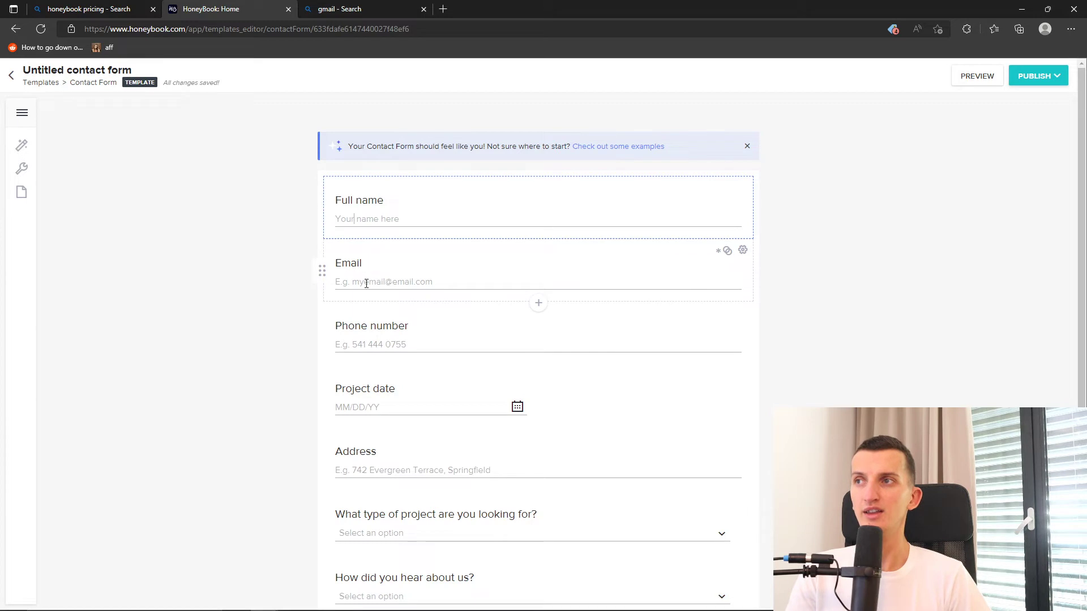
Step: Browse the example designs for the contact form builder, and close the examples
{"action": "scroll", "coordinate": [378, 351], "scroll_direction": "down", "scroll_amount": 2}
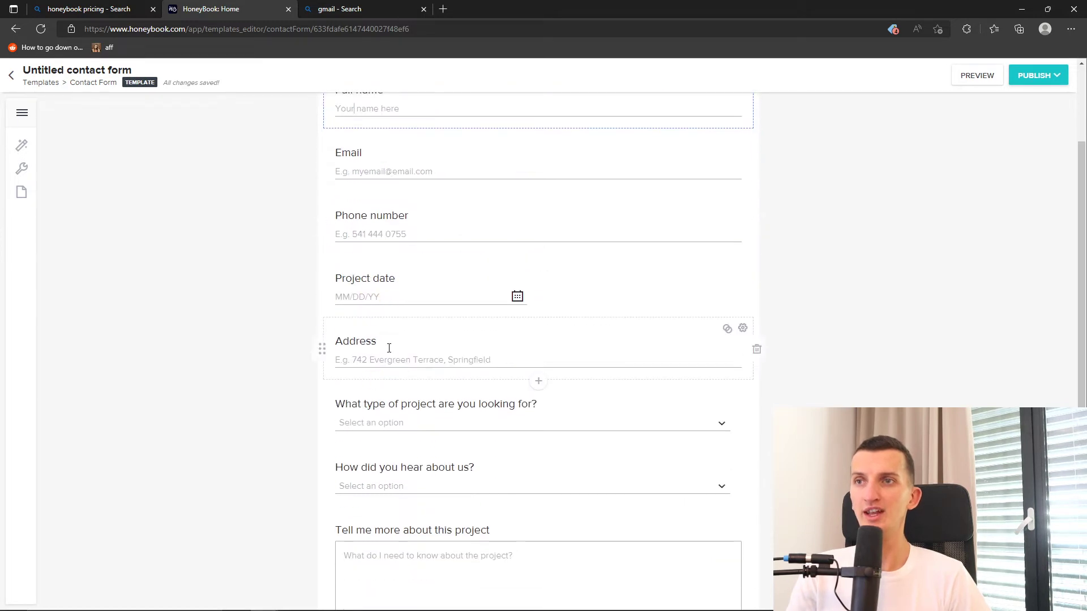
{"action": "scroll", "coordinate": [393, 300], "scroll_direction": "up", "scroll_amount": 2}
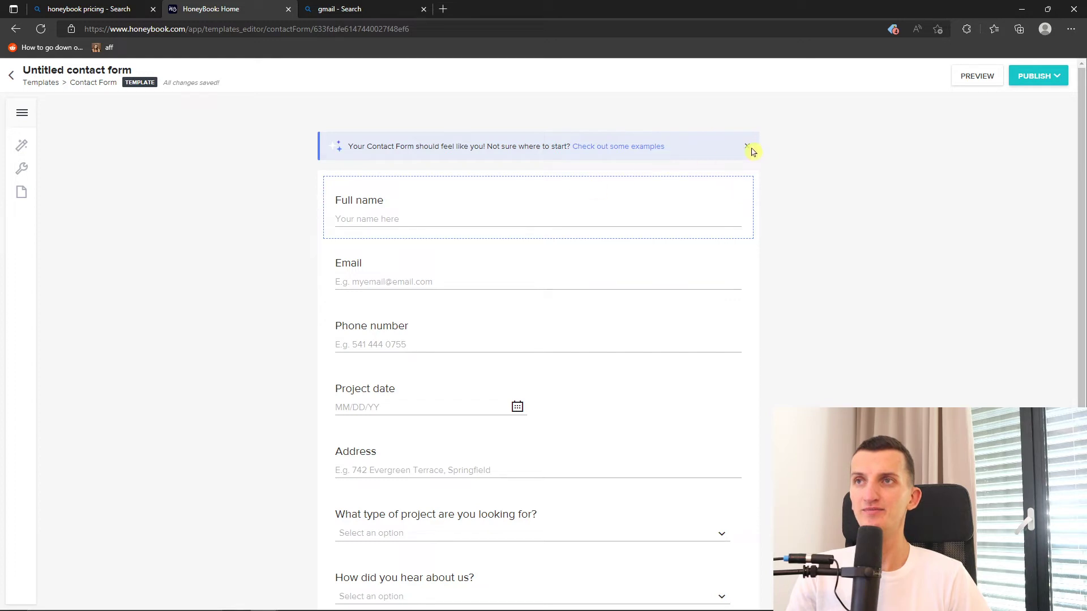
{"action": "left_click", "coordinate": [628, 145]}
{"action": "left_click", "coordinate": [725, 309]}
{"action": "left_click", "coordinate": [725, 309]}
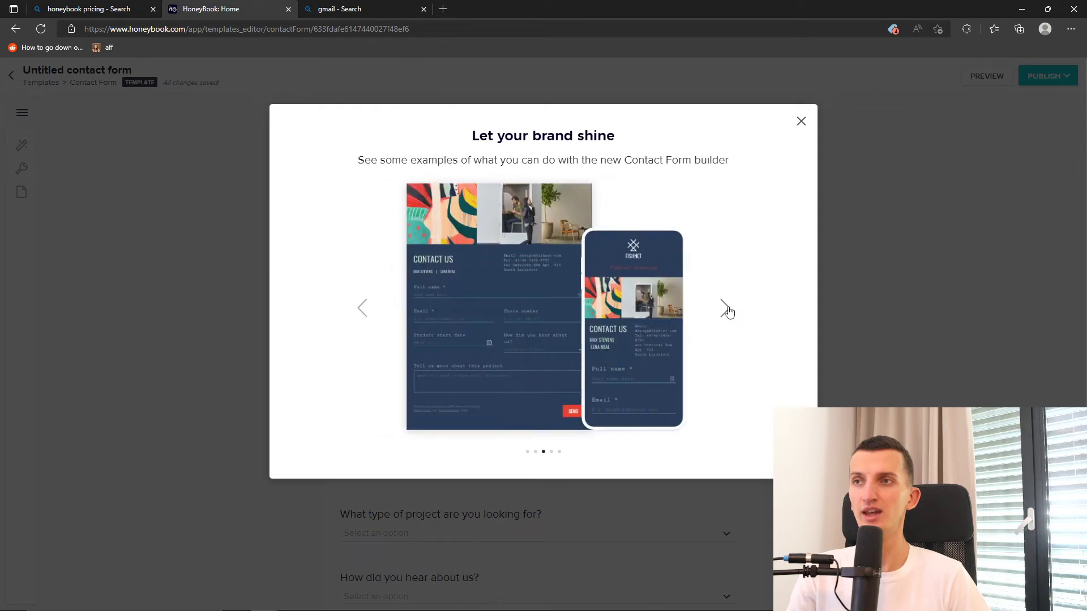
{"action": "left_click", "coordinate": [725, 309]}
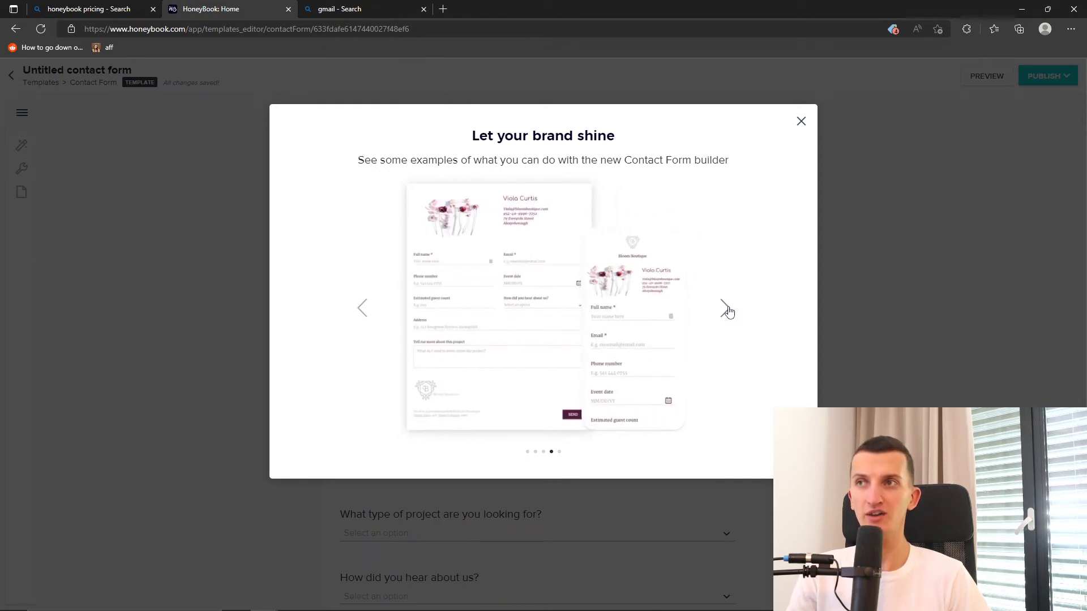
{"action": "mouse_move", "coordinate": [388, 328]}
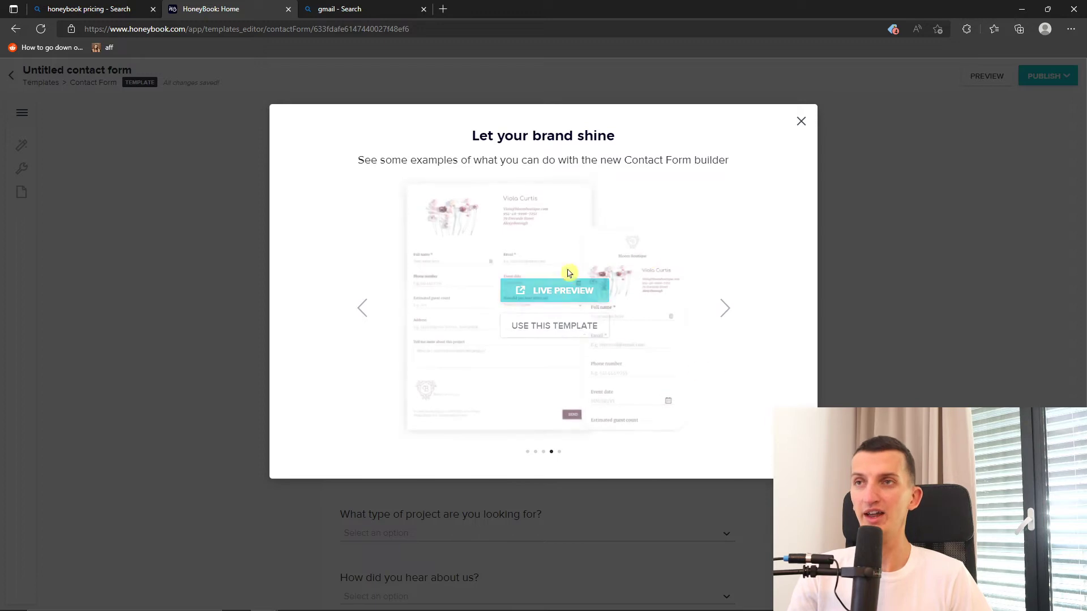
{"action": "left_click", "coordinate": [802, 122]}
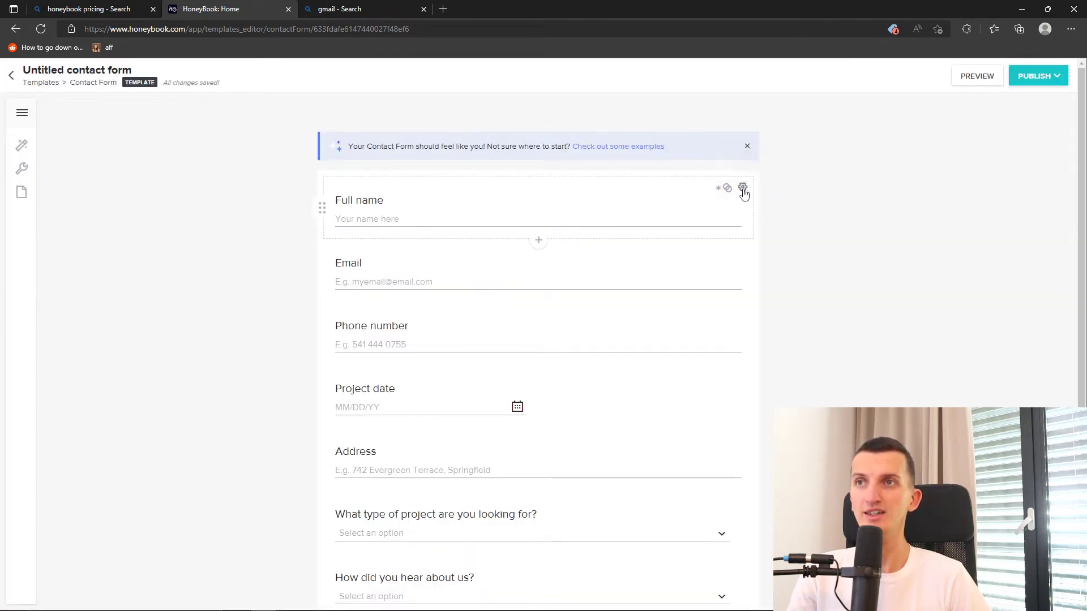
Step: Add a full width text block below the Full name question reading "Second name"
{"action": "left_click", "coordinate": [538, 240]}
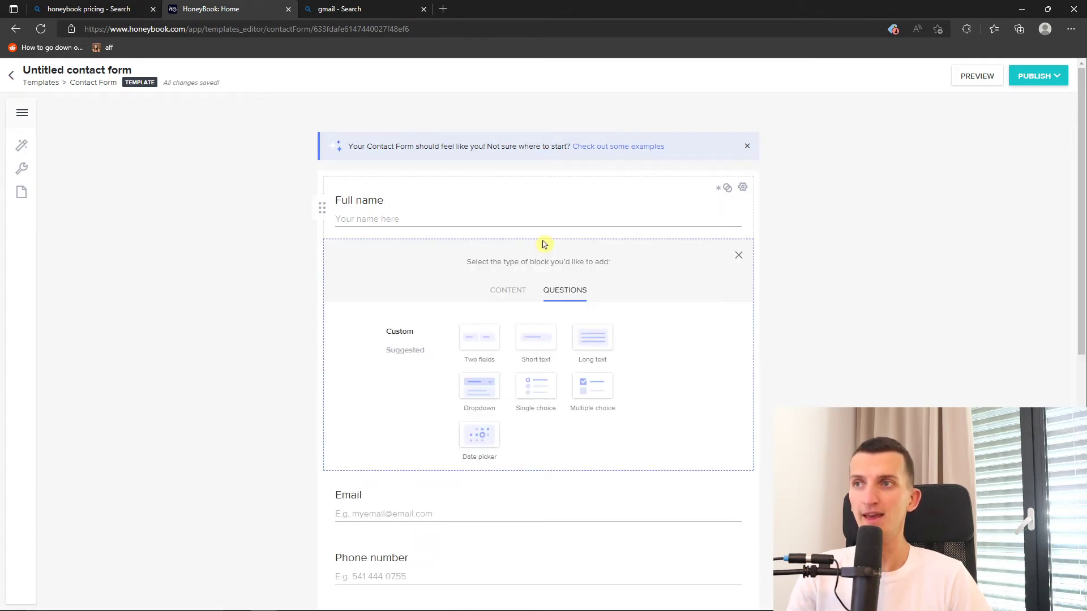
{"action": "left_click", "coordinate": [505, 295]}
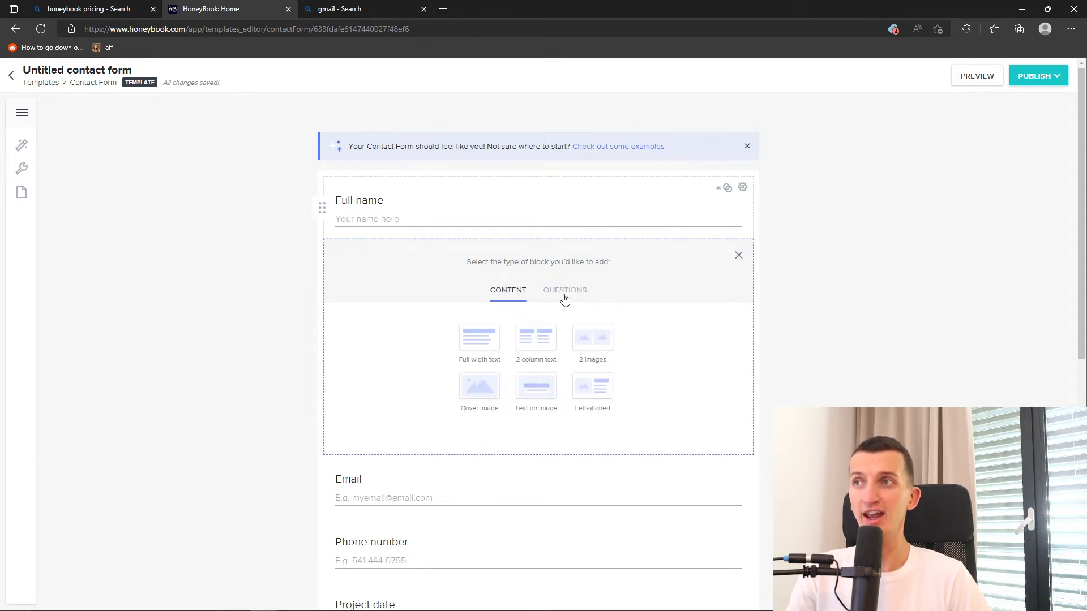
{"action": "left_click", "coordinate": [564, 299]}
{"action": "left_click", "coordinate": [516, 299]}
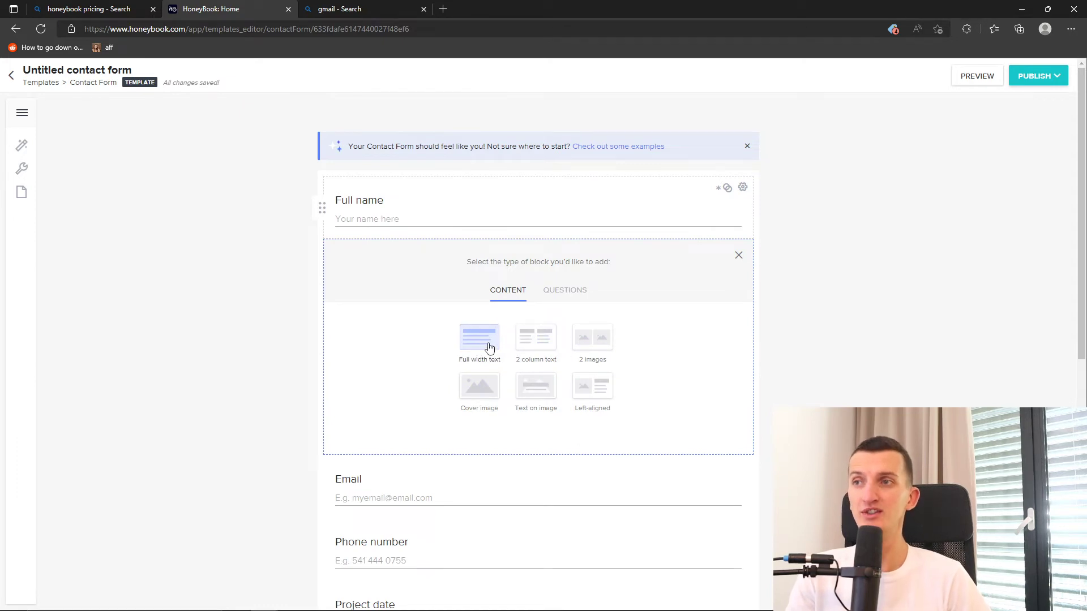
{"action": "left_click", "coordinate": [489, 343]}
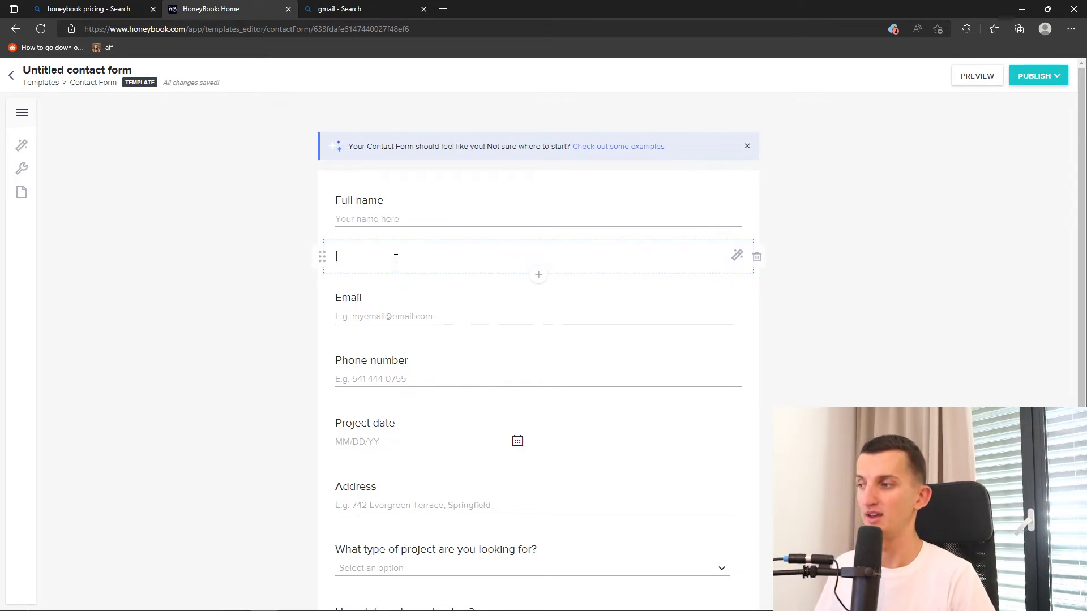
{"action": "type", "text": "Second name"}
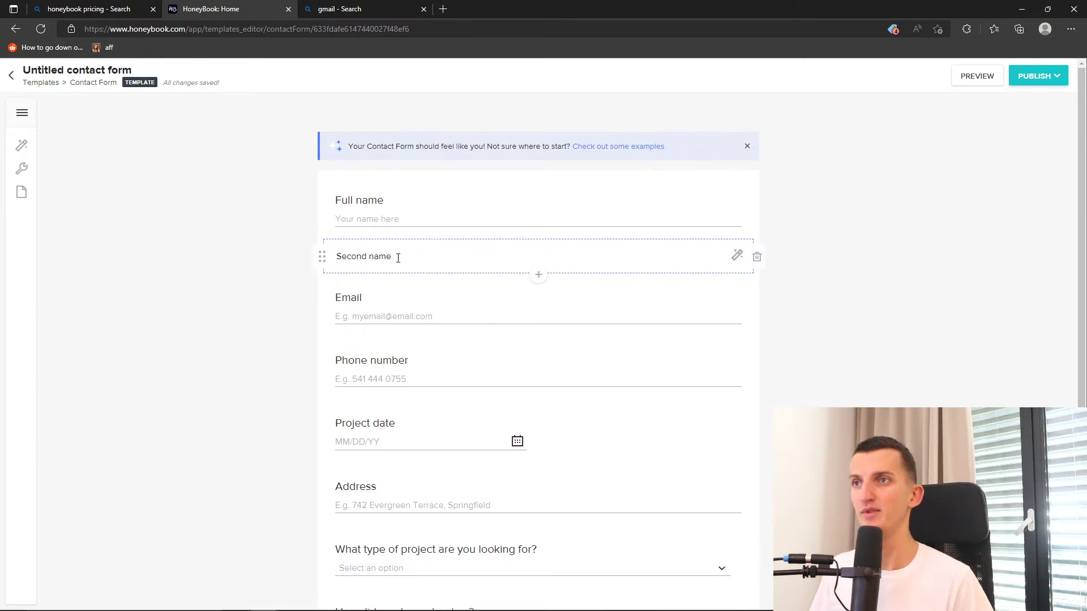
{"action": "triple_click", "coordinate": [540, 255]}
Step: Add a left-aligned image block below the Second name text, using the image 555 from the Desktop with the default crop
{"action": "left_click", "coordinate": [538, 275]}
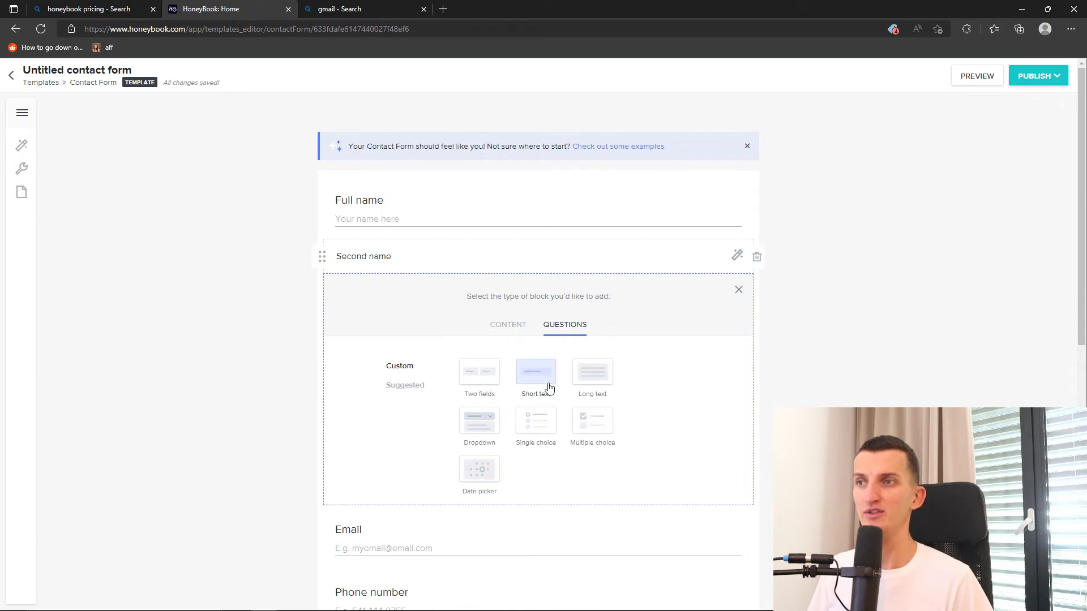
{"action": "left_click", "coordinate": [507, 334]}
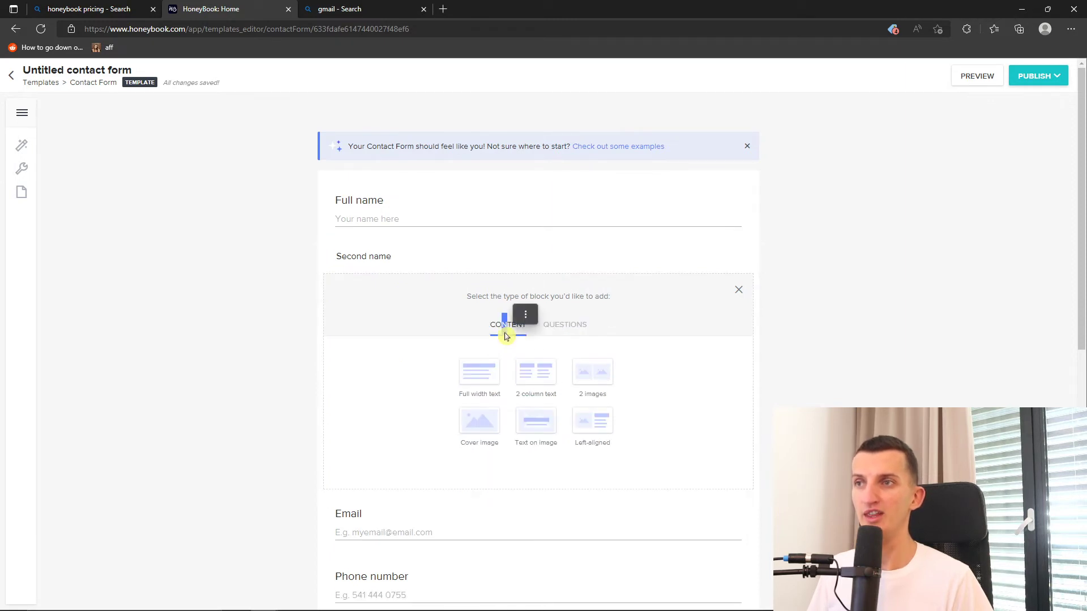
{"action": "left_click", "coordinate": [526, 314]}
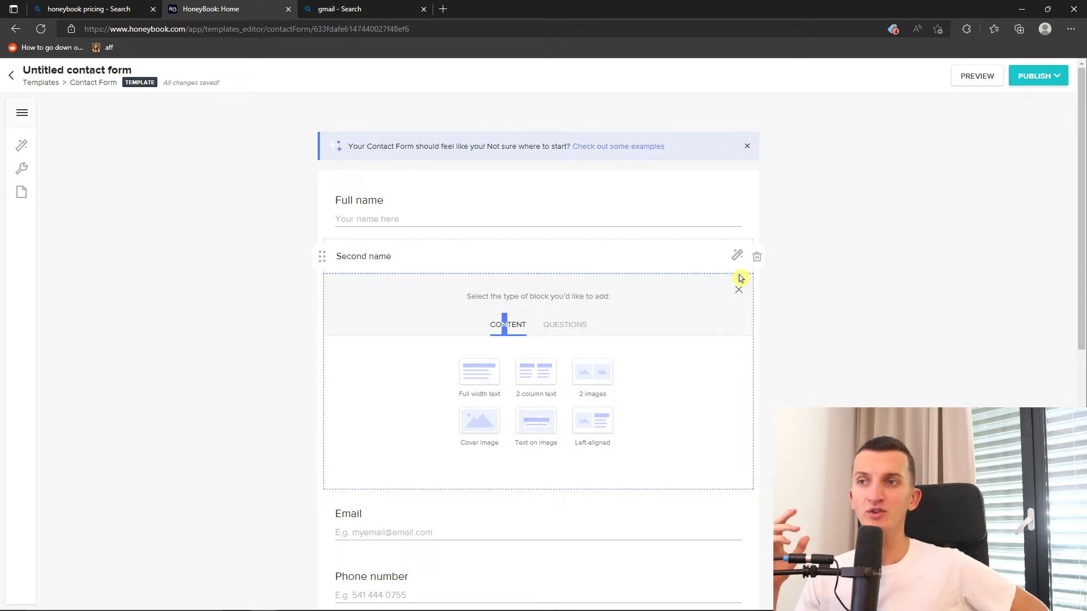
{"action": "left_click", "coordinate": [584, 421]}
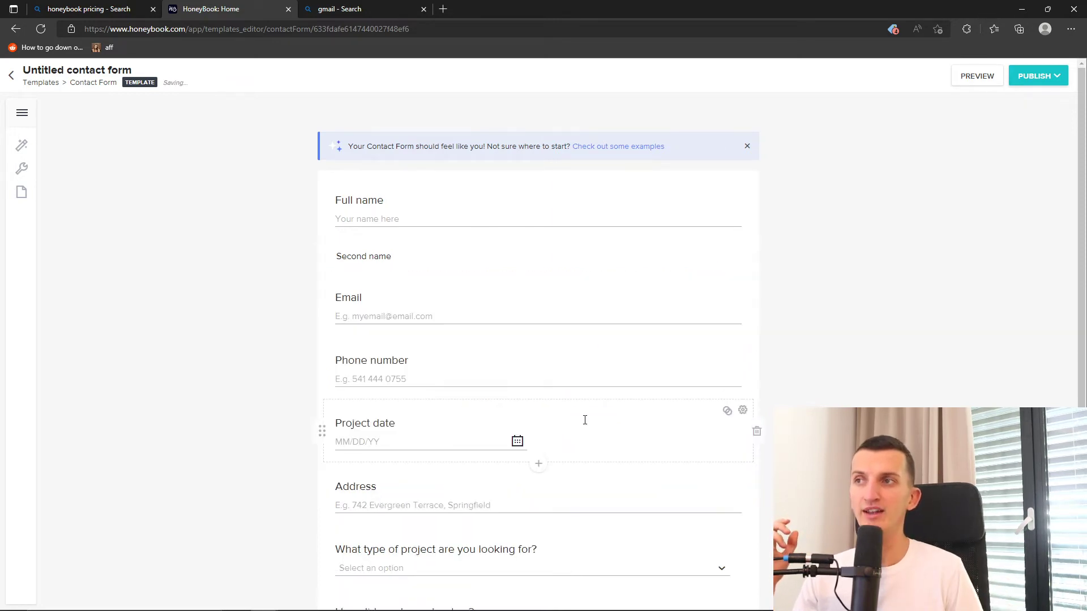
{"action": "left_click", "coordinate": [367, 343]}
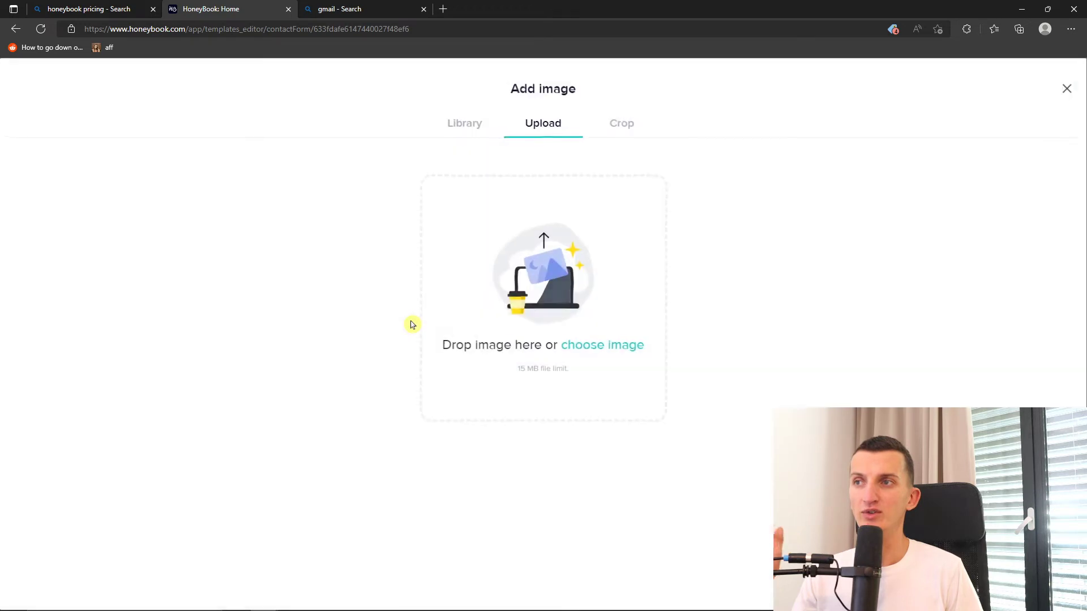
{"action": "left_click", "coordinate": [578, 351]}
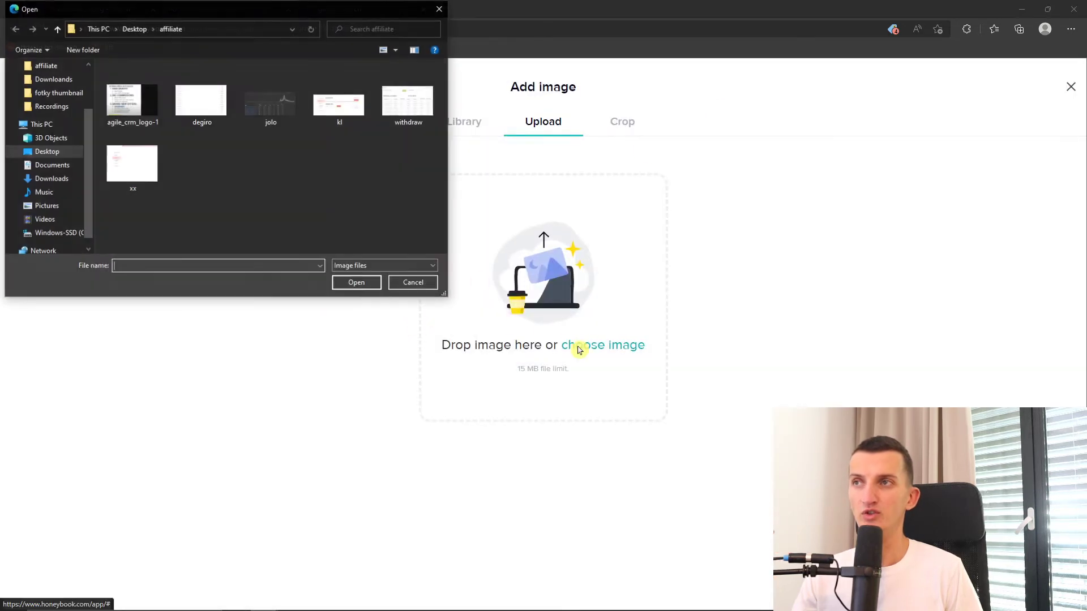
{"action": "left_click", "coordinate": [60, 157]}
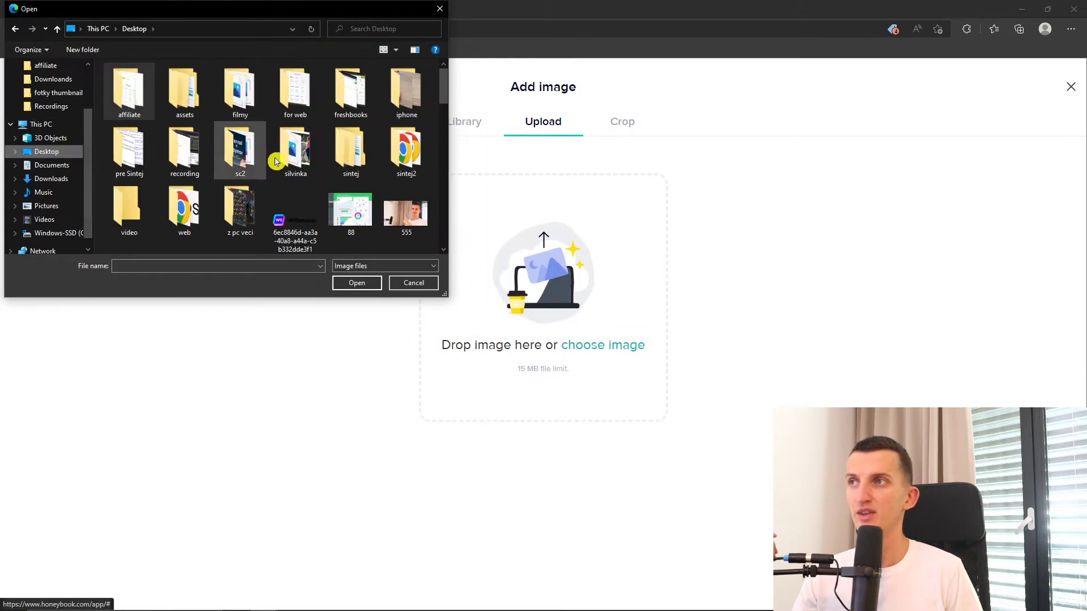
{"action": "double_click", "coordinate": [400, 202]}
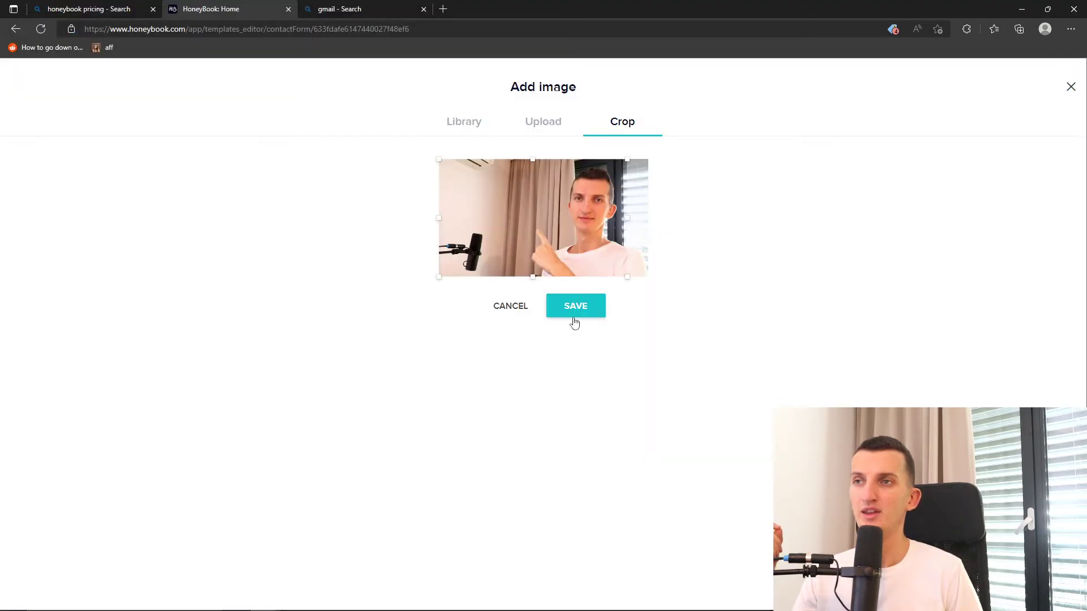
{"action": "left_click", "coordinate": [577, 311]}
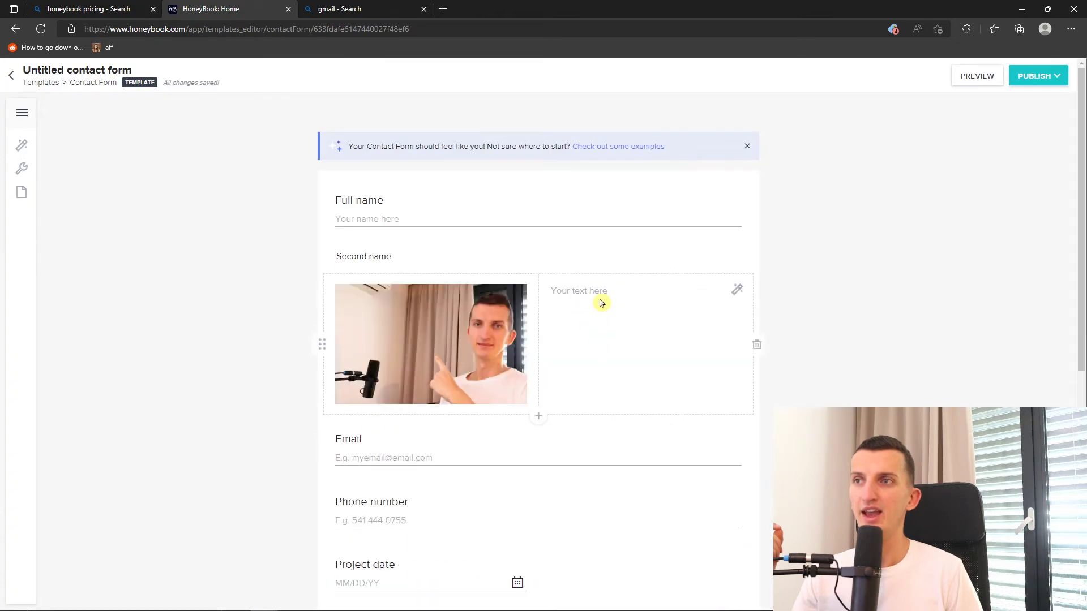
Step: Delete the left-aligned image block and the Second name text block from the form
{"action": "left_click", "coordinate": [597, 295]}
{"action": "scroll", "coordinate": [597, 295], "scroll_direction": "down", "scroll_amount": 2}
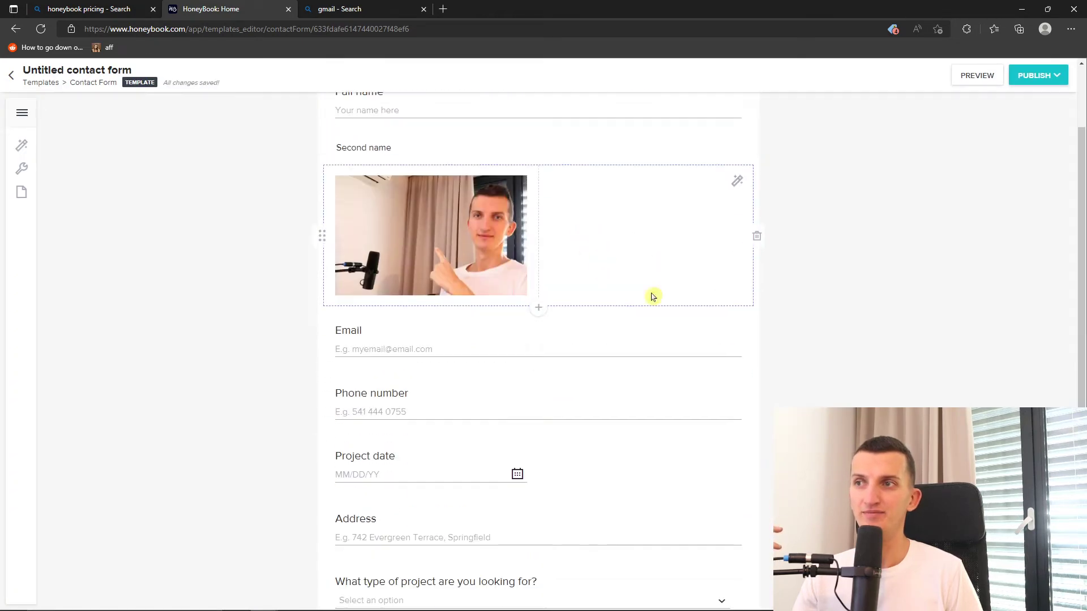
{"action": "left_click", "coordinate": [543, 310]}
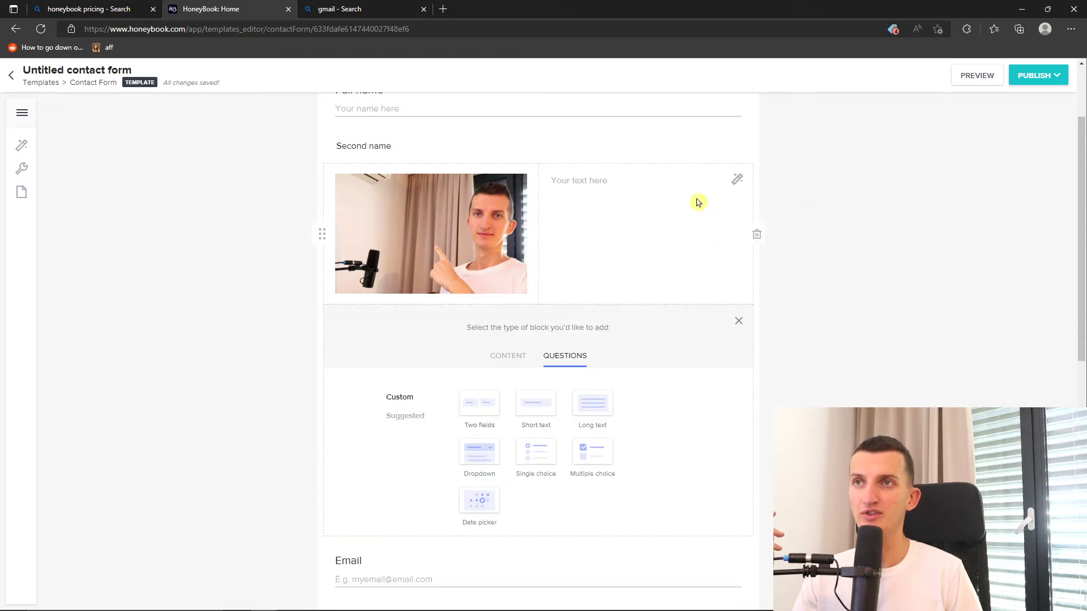
{"action": "left_click", "coordinate": [760, 235]}
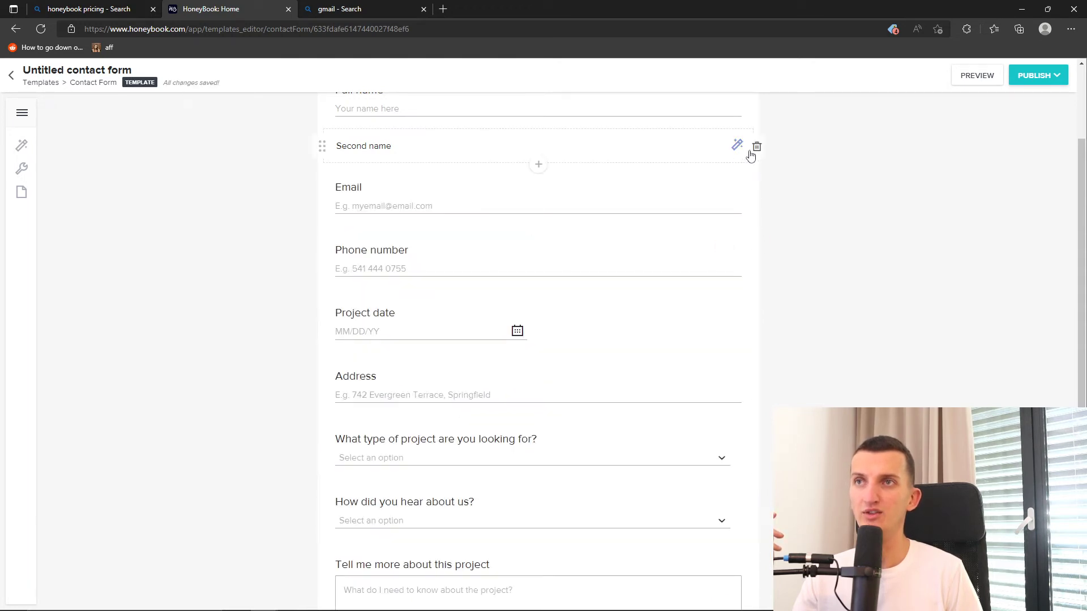
{"action": "left_click", "coordinate": [754, 145]}
Step: Rename the form's Full name question to "Name"
{"action": "scroll", "coordinate": [757, 153], "scroll_direction": "up", "scroll_amount": 2}
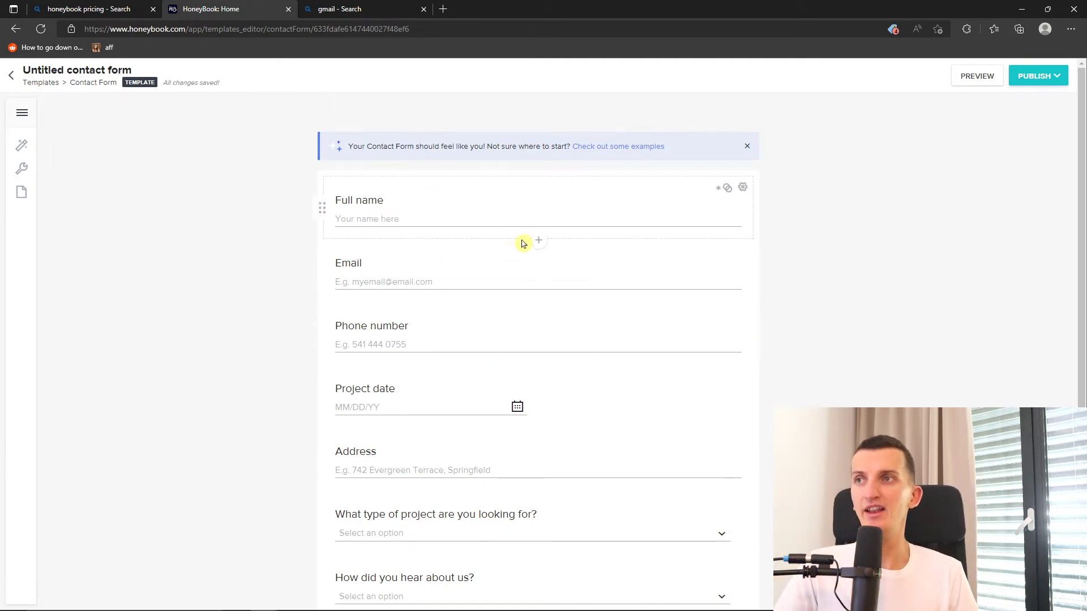
{"action": "left_click", "coordinate": [538, 241]}
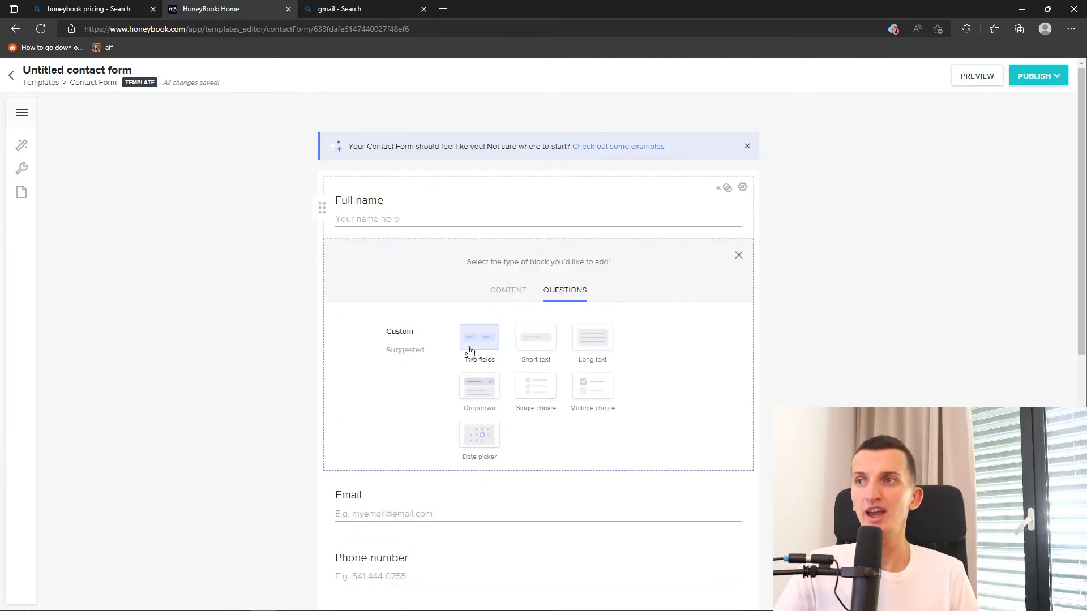
{"action": "triple_click", "coordinate": [371, 202]}
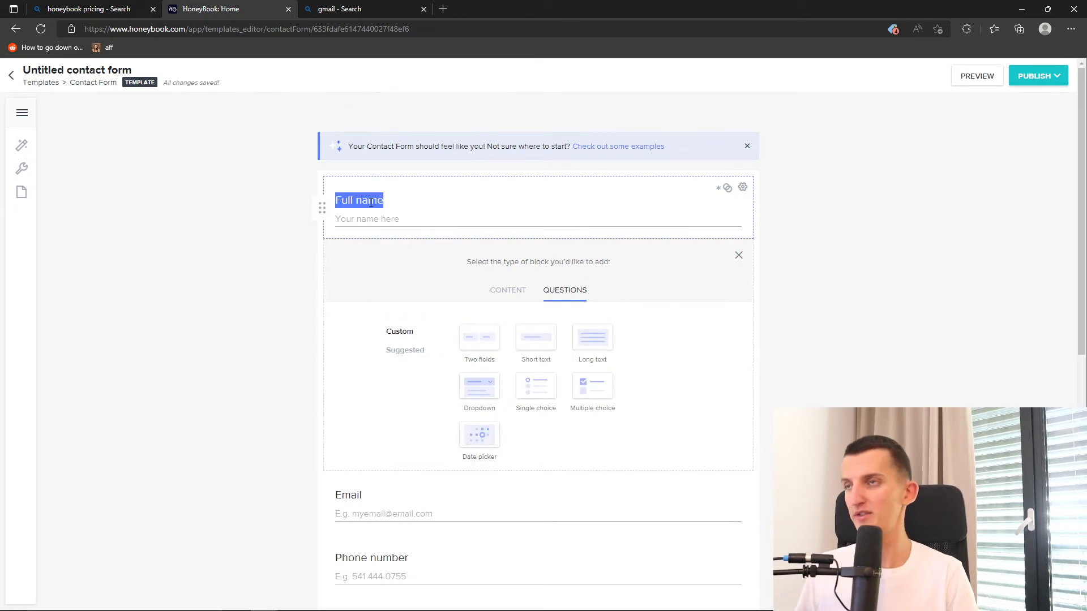
{"action": "type", "text": "Name"}
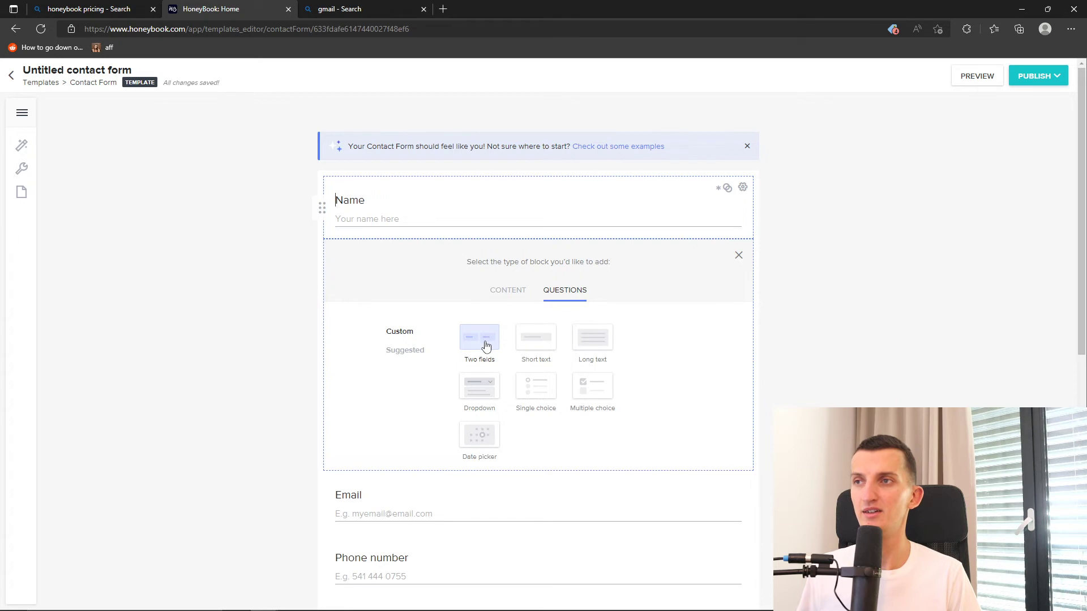
Step: Add a short text question below Name titled "Surname" with the placeholder "Write your surname here"
{"action": "left_click", "coordinate": [522, 338]}
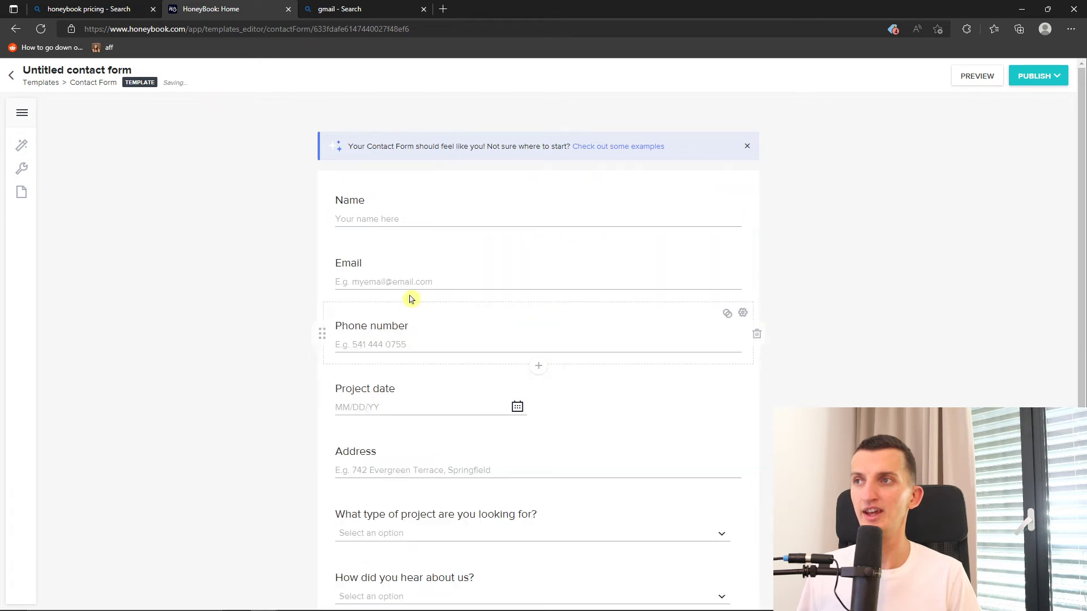
{"action": "type", "text": "Surname"}
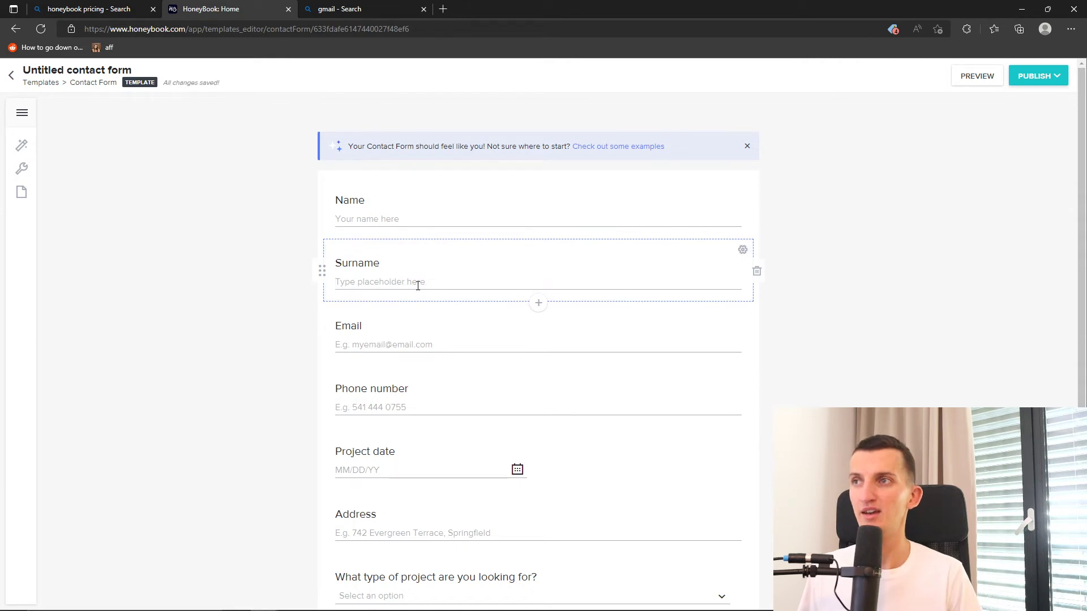
{"action": "type", "text": "Write your surname here"}
{"action": "key", "text": "ctrl+plus"}
{"action": "key", "text": "ctrl+plus"}
{"action": "key", "text": "ctrl+plus"}
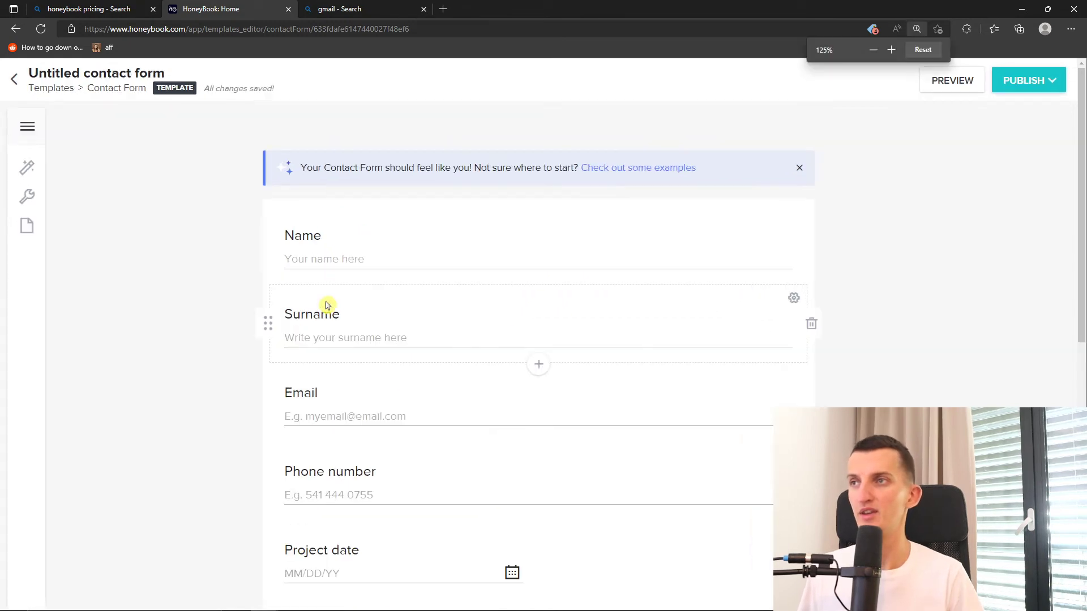
Step: Add a dropdown question below Surname titled "Are you hungry?"
{"action": "key", "text": "ctrl+plus"}
{"action": "scroll", "coordinate": [323, 329], "scroll_direction": "down", "scroll_amount": 2}
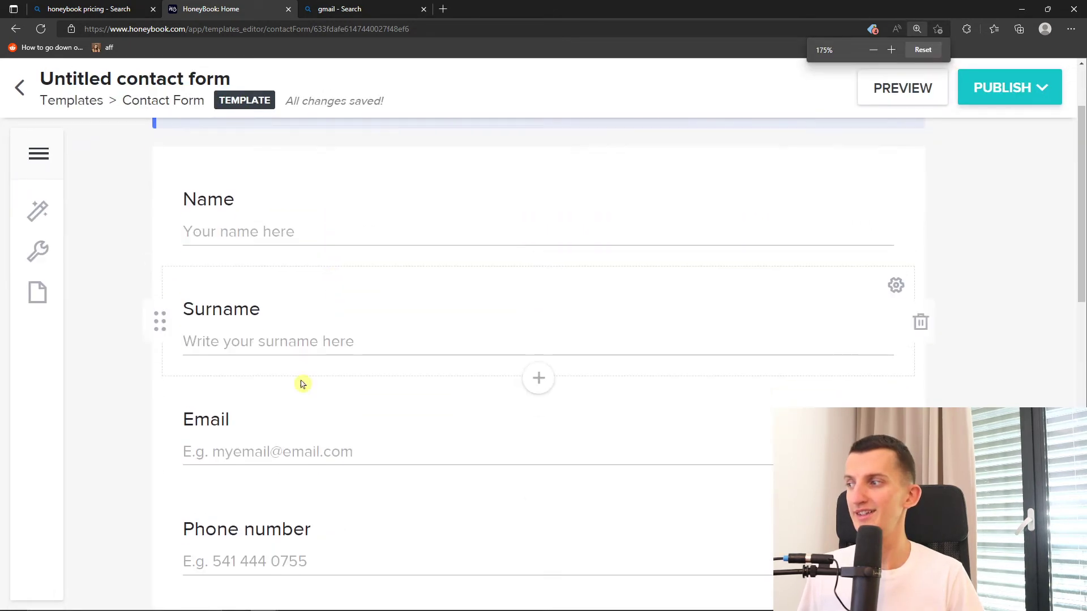
{"action": "left_click", "coordinate": [539, 376]}
{"action": "scroll", "coordinate": [538, 389], "scroll_direction": "down", "scroll_amount": 2}
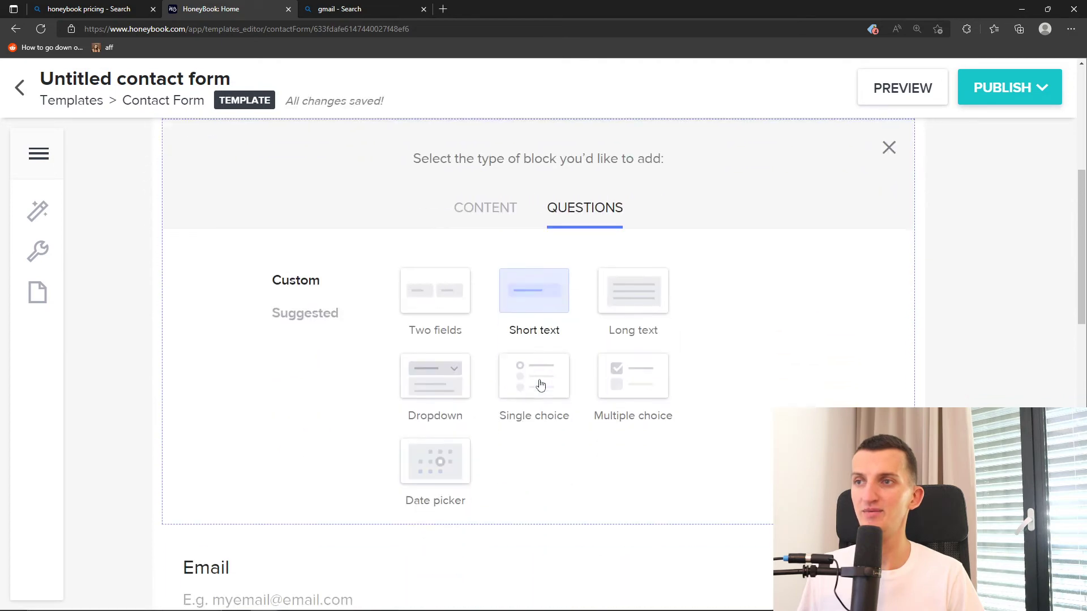
{"action": "scroll", "coordinate": [566, 359], "scroll_direction": "up", "scroll_amount": 2}
{"action": "left_click", "coordinate": [459, 468]}
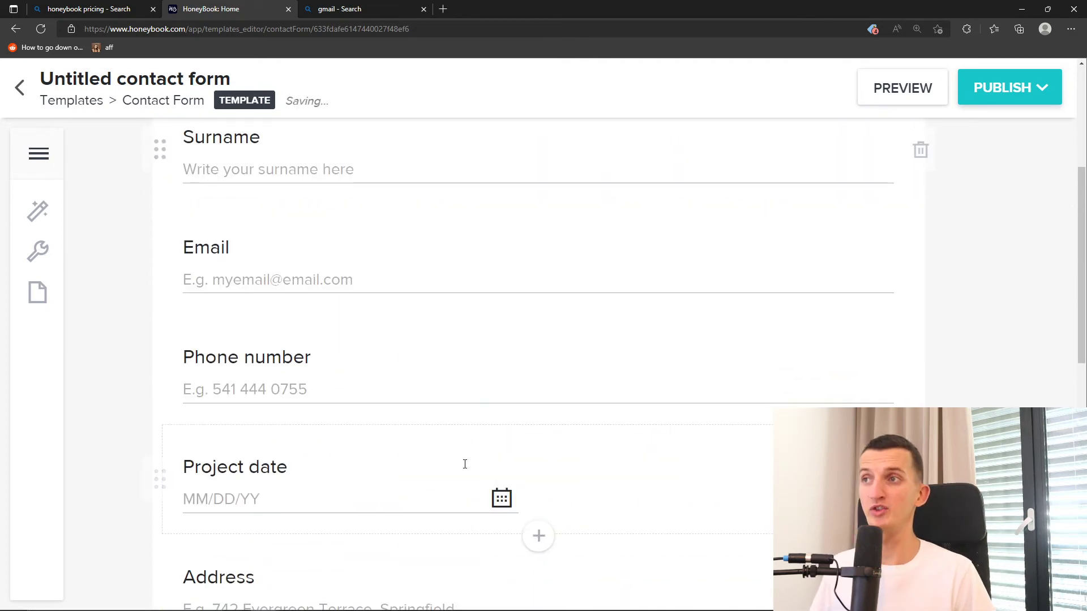
{"action": "scroll", "coordinate": [337, 266], "scroll_direction": "up", "scroll_amount": 2}
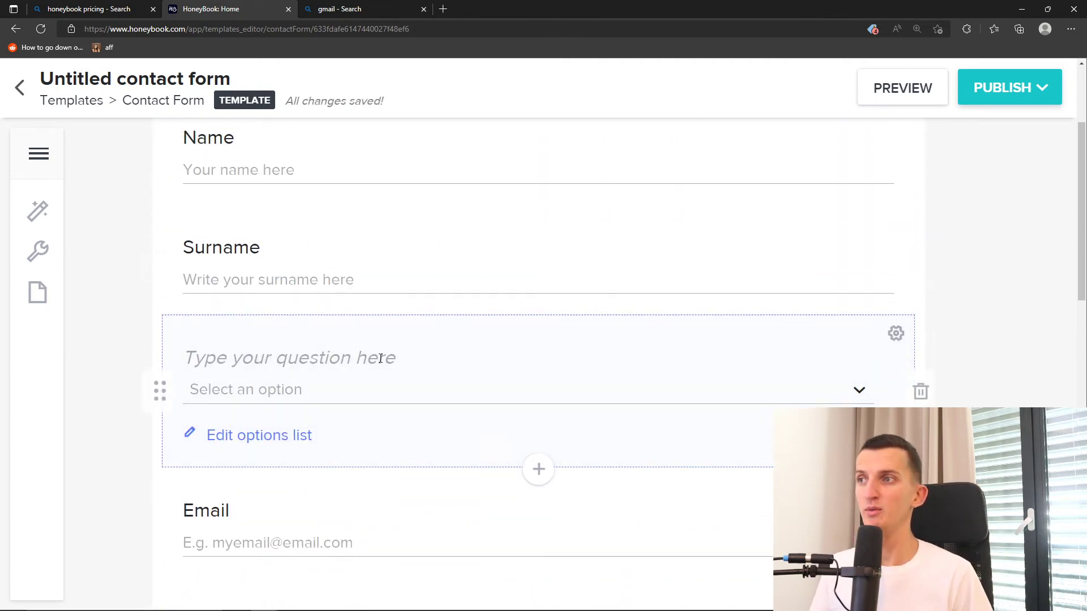
{"action": "type", "text": "Are you hungry?"}
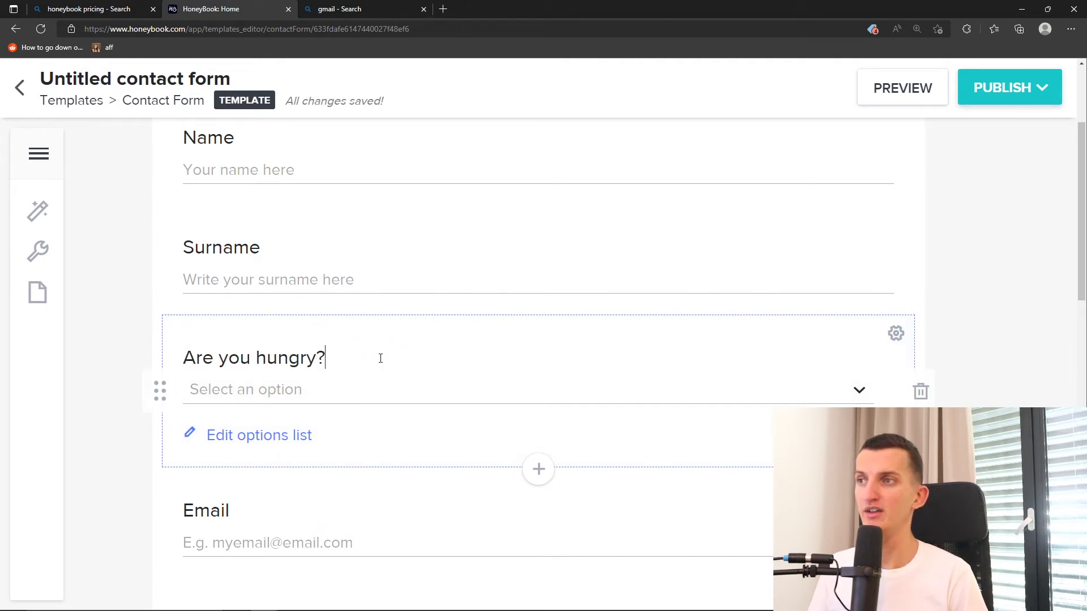
{"action": "key", "text": "Tab"}
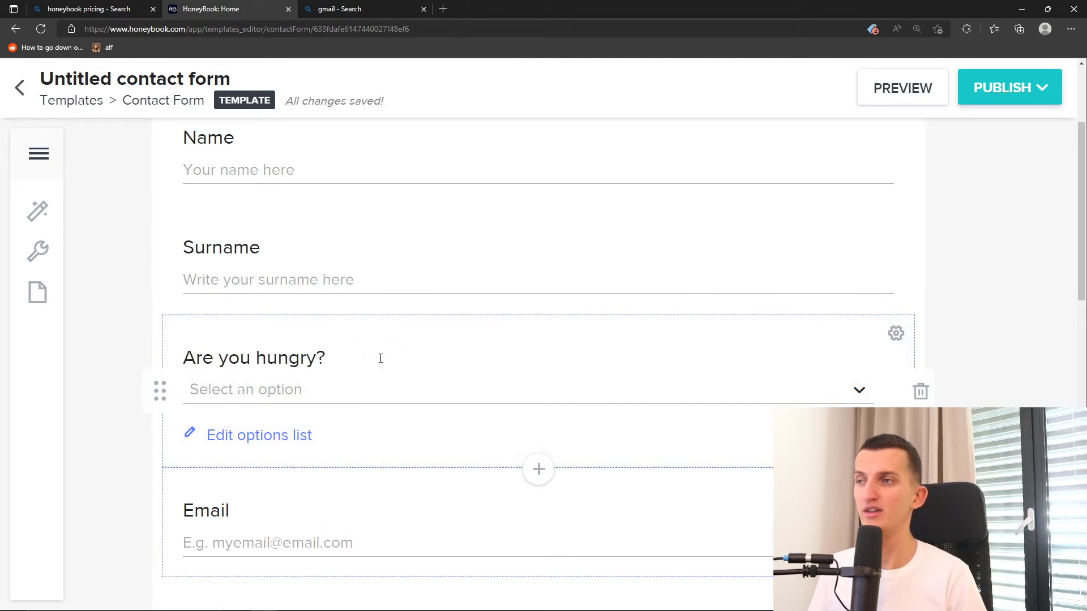
Step: Give the "Are you hungry?" dropdown the options "Yes" and "No"
{"action": "left_click", "coordinate": [347, 381]}
{"action": "left_click", "coordinate": [565, 390]}
{"action": "left_click", "coordinate": [247, 395]}
{"action": "left_click", "coordinate": [241, 395]}
{"action": "left_click", "coordinate": [238, 439]}
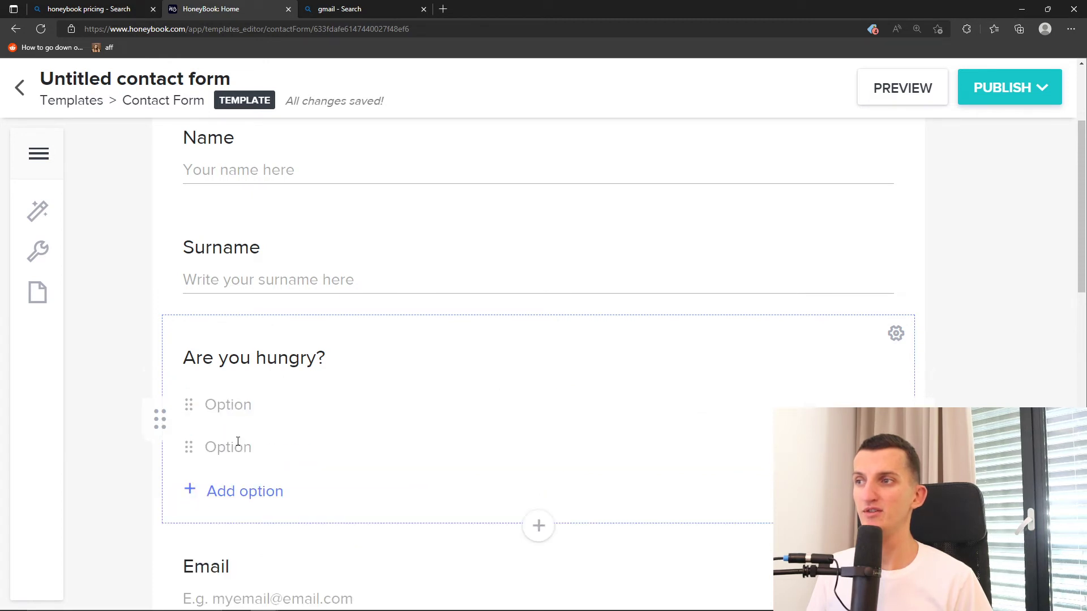
{"action": "type", "text": "Yes"}
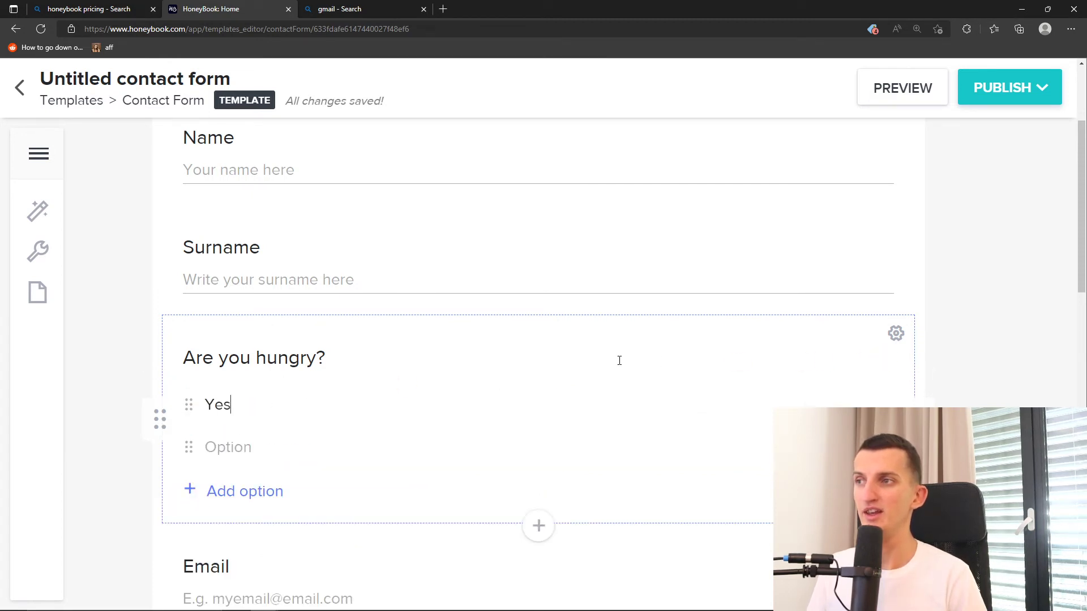
{"action": "key", "text": "Tab"}
{"action": "type", "text": "N"}
{"action": "left_click", "coordinate": [618, 360]}
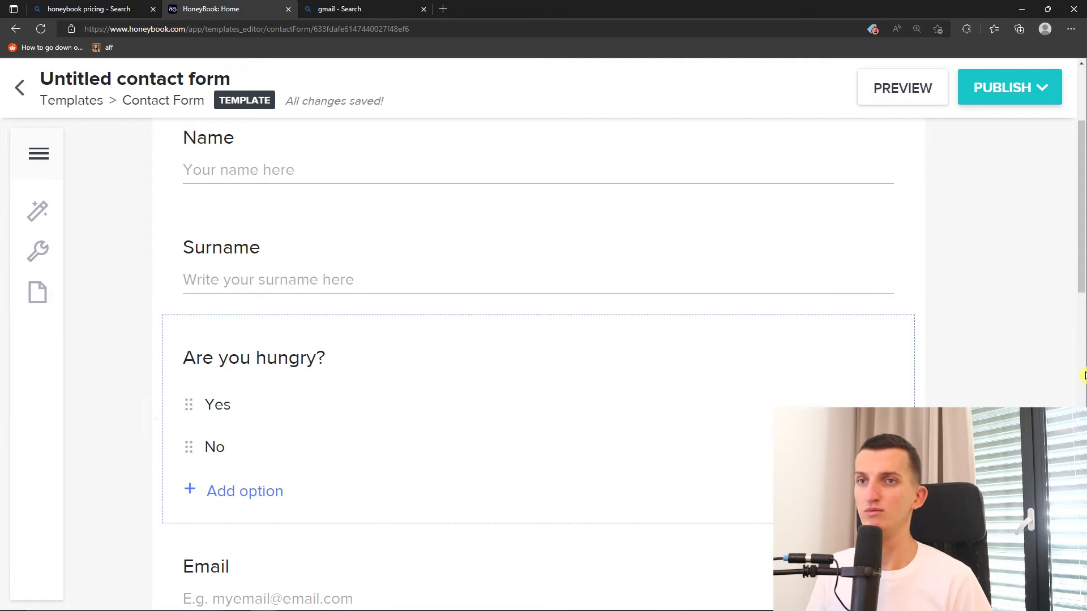
{"action": "left_click", "coordinate": [416, 390]}
{"action": "left_click", "coordinate": [416, 392]}
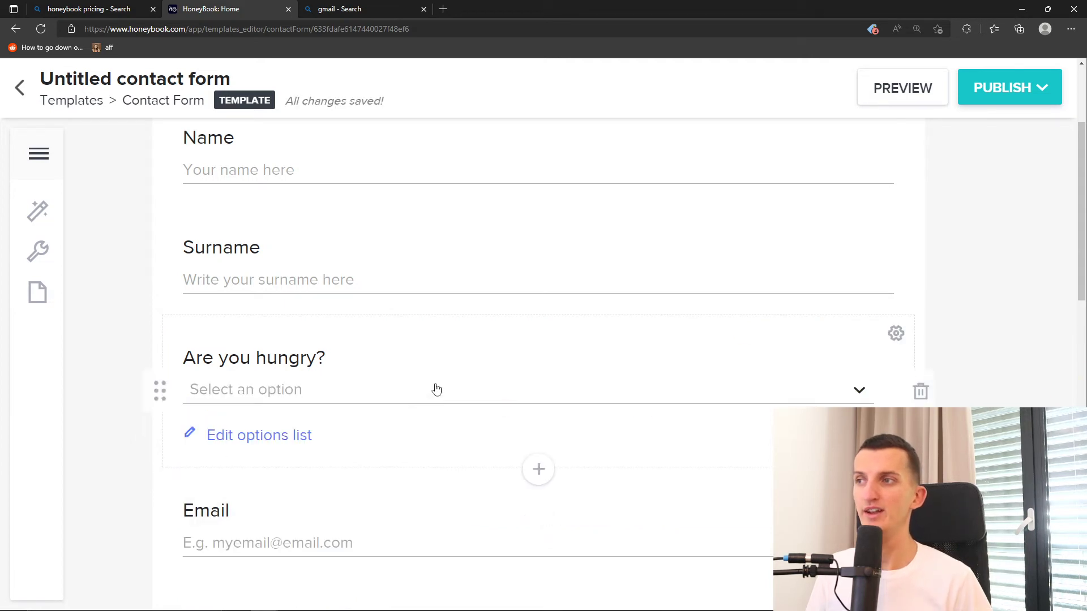
Step: Add a multiple choice question below "Are you hungry?" titled "What are your pets' names?"
{"action": "left_click", "coordinate": [538, 469]}
{"action": "scroll", "coordinate": [583, 407], "scroll_direction": "down", "scroll_amount": 2}
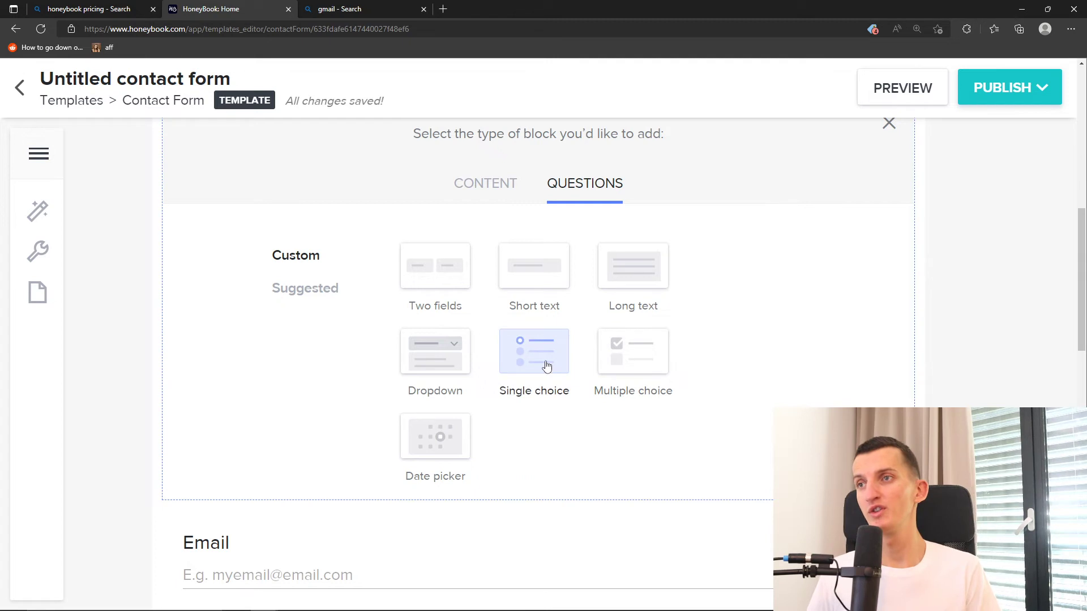
{"action": "left_click", "coordinate": [601, 357]}
{"action": "scroll", "coordinate": [340, 297], "scroll_direction": "up", "scroll_amount": 3}
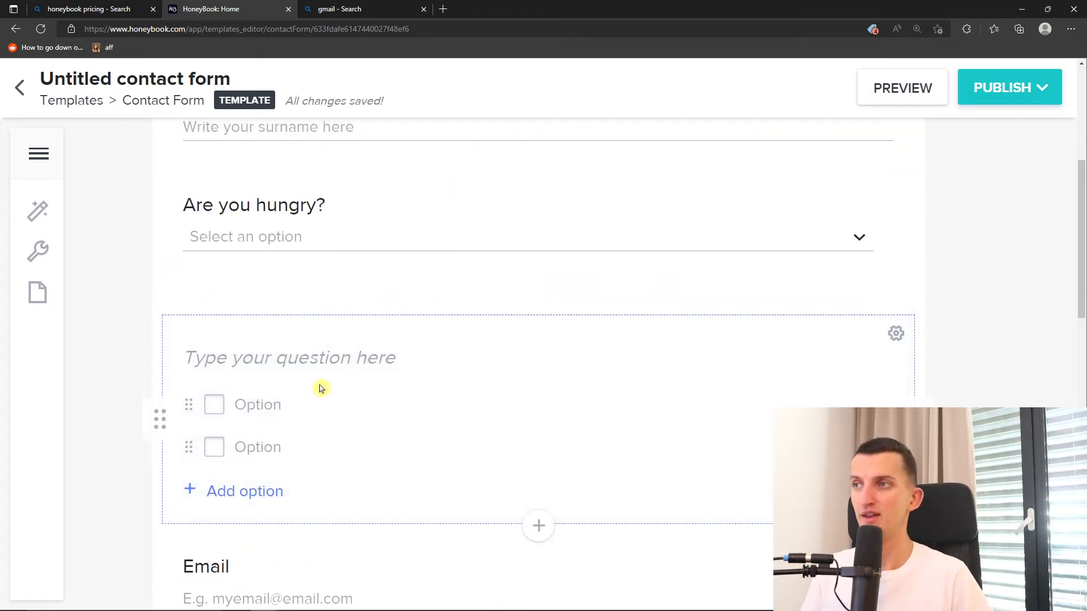
{"action": "type", "text": "Ho"}
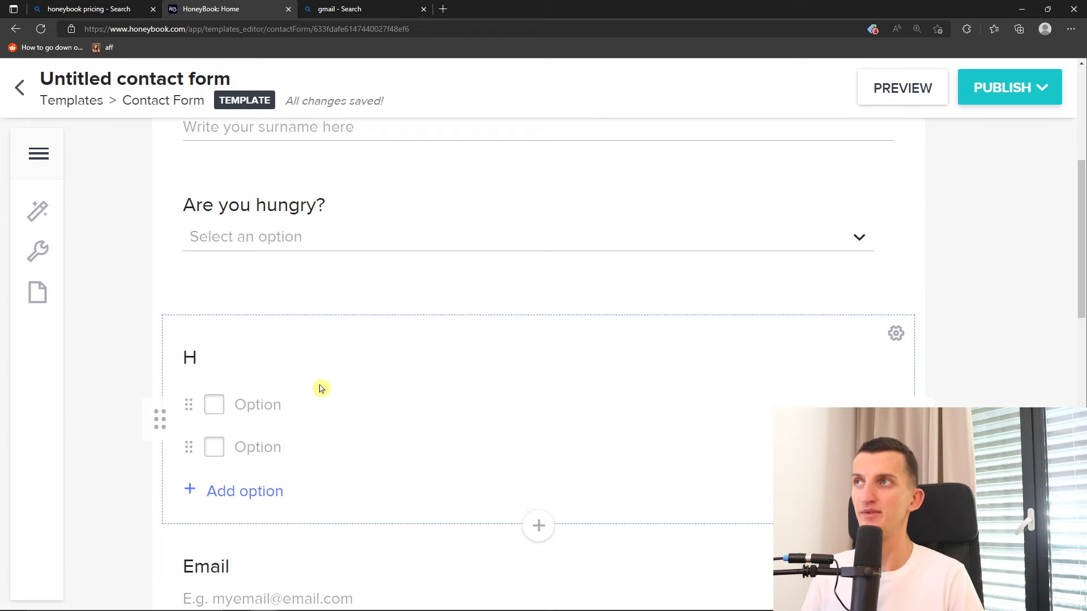
{"action": "type", "text": "w man"}
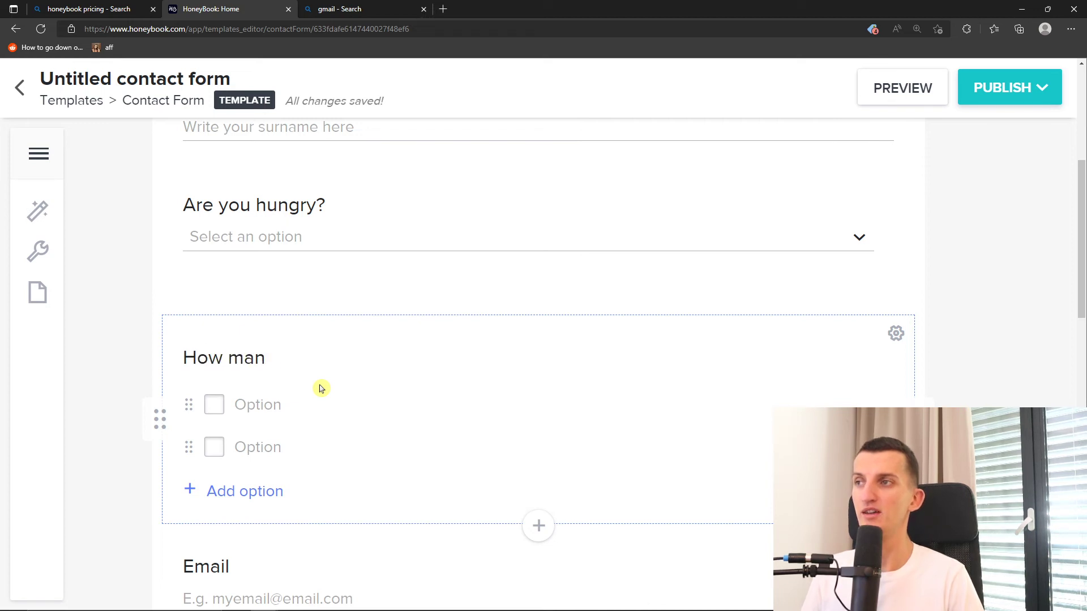
{"action": "type", "text": "What are your pets names?"}
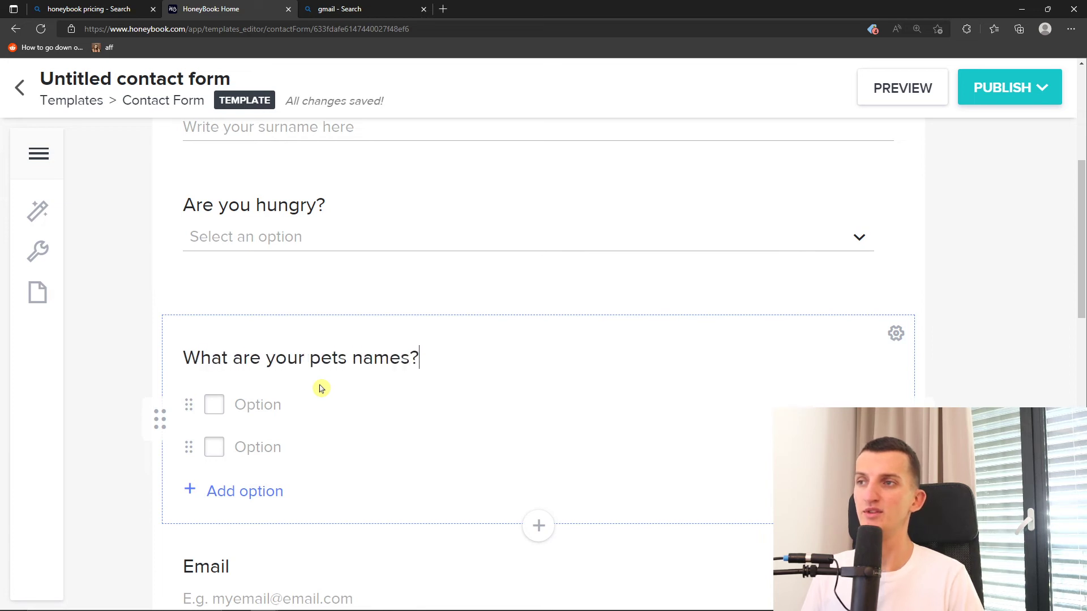
{"action": "key", "text": "Return"}
{"action": "key", "text": "BackSpace"}
{"action": "left_click", "coordinate": [320, 363]}
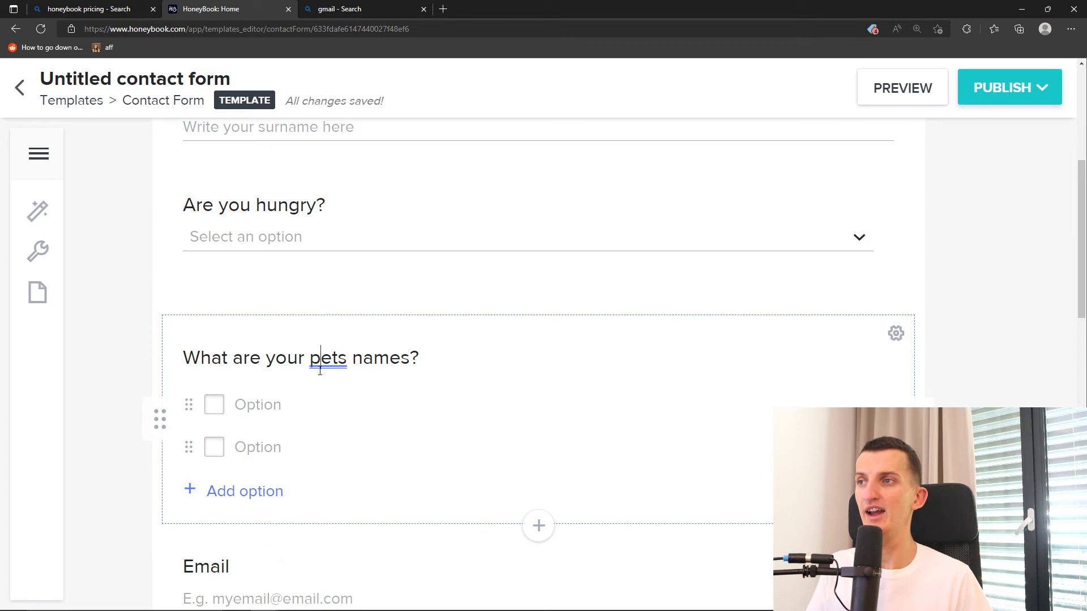
{"action": "left_click", "coordinate": [322, 410]}
Step: Enter "Klea" and "Ebi" as the two options of the pets' names question
{"action": "left_click", "coordinate": [285, 400]}
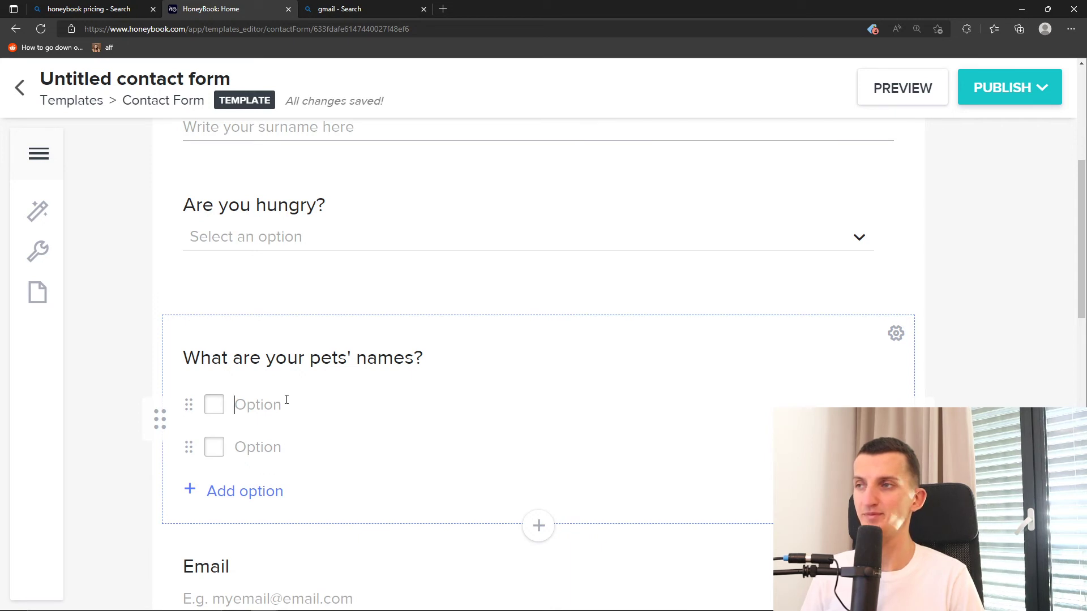
{"action": "type", "text": "Klea"}
{"action": "left_click", "coordinate": [277, 442]}
{"action": "type", "text": "Ebi"}
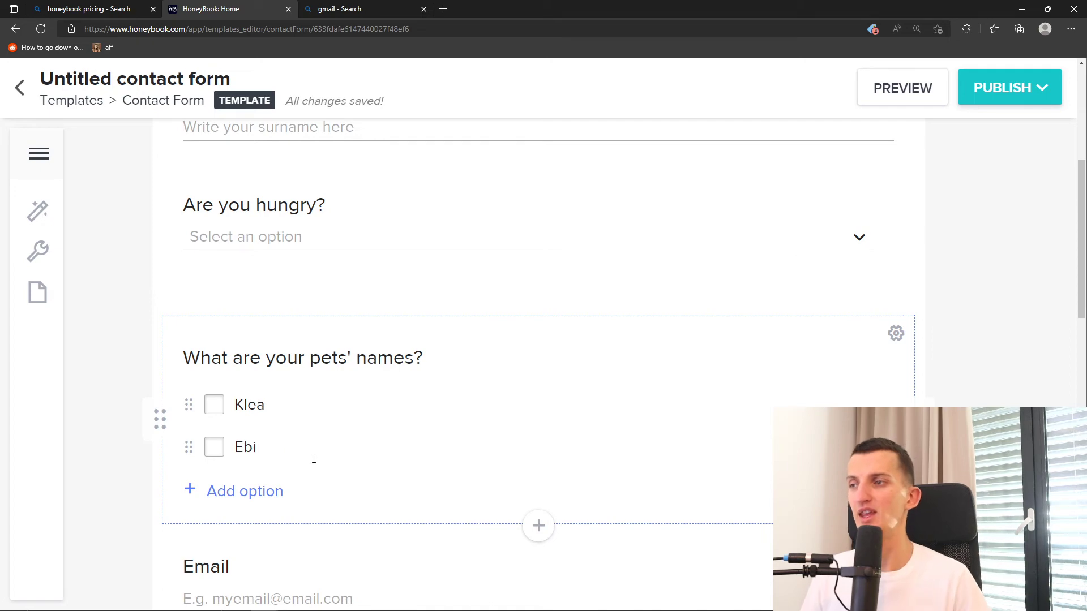
Step: Add a date picker question below the pets' names question titled "When were you born?"
{"action": "left_click", "coordinate": [540, 526]}
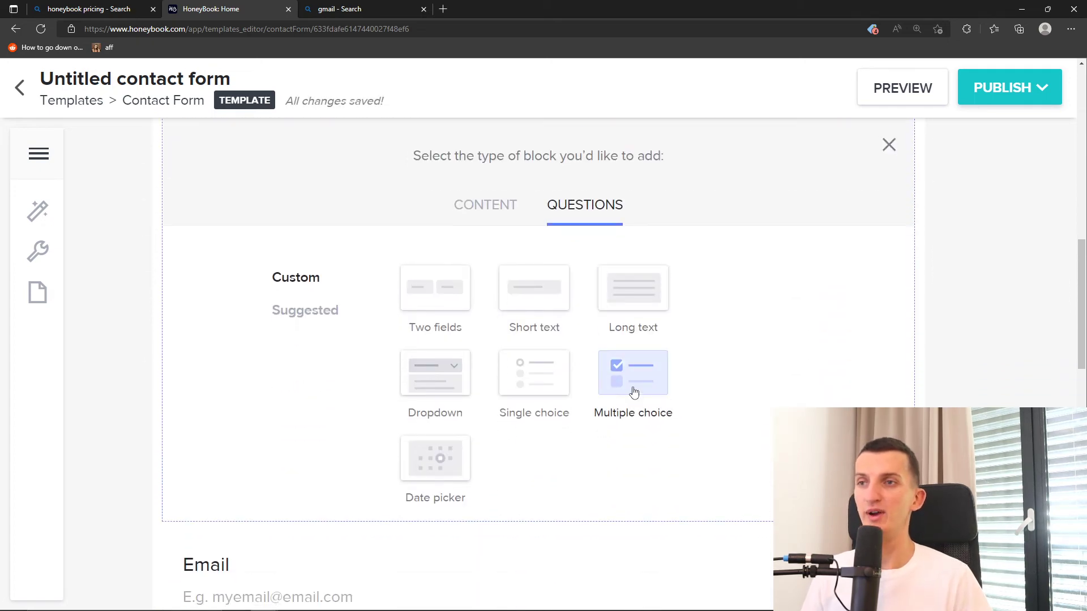
{"action": "scroll", "coordinate": [634, 392], "scroll_direction": "up", "scroll_amount": 2}
{"action": "scroll", "coordinate": [475, 436], "scroll_direction": "down", "scroll_amount": 2}
{"action": "left_click", "coordinate": [451, 457]}
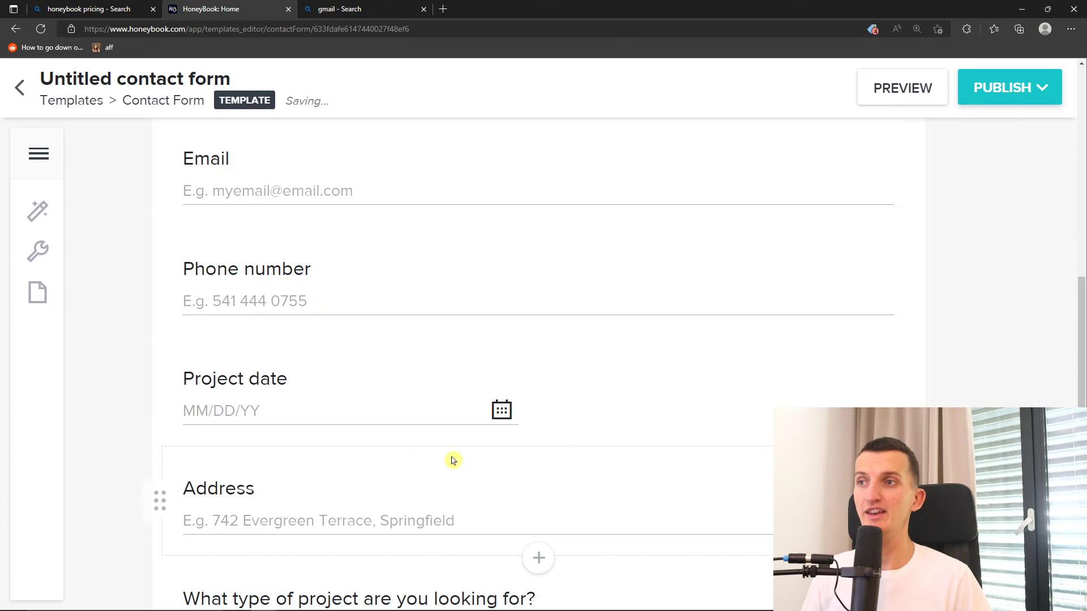
{"action": "scroll", "coordinate": [452, 419], "scroll_direction": "up", "scroll_amount": 4}
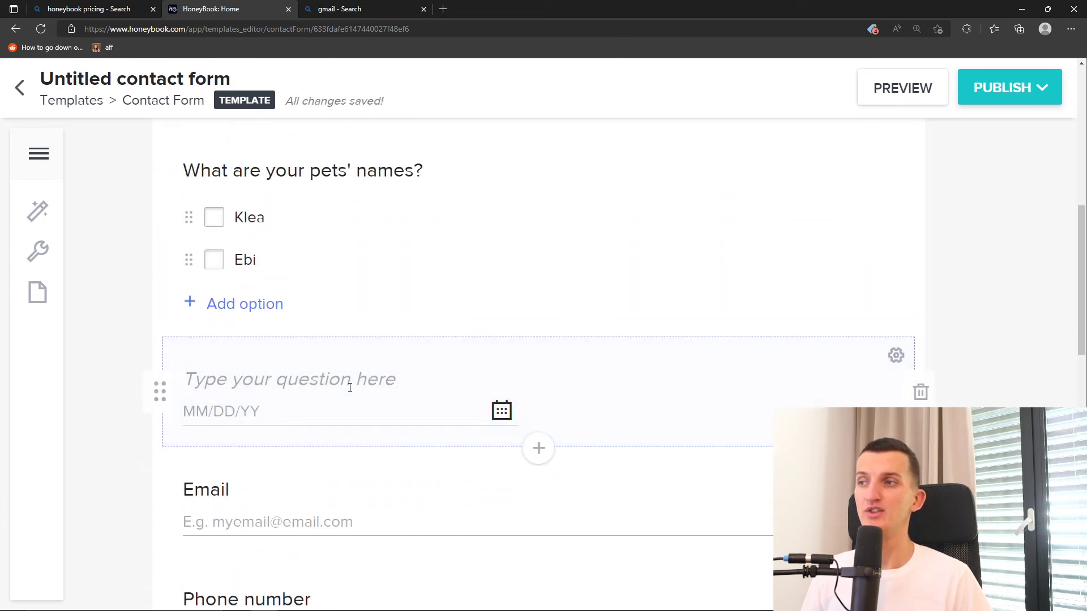
{"action": "type", "text": "Wh"}
{"action": "key", "text": "BackSpace"}
{"action": "key", "text": "BackSpace"}
{"action": "type", "text": "Wh"}
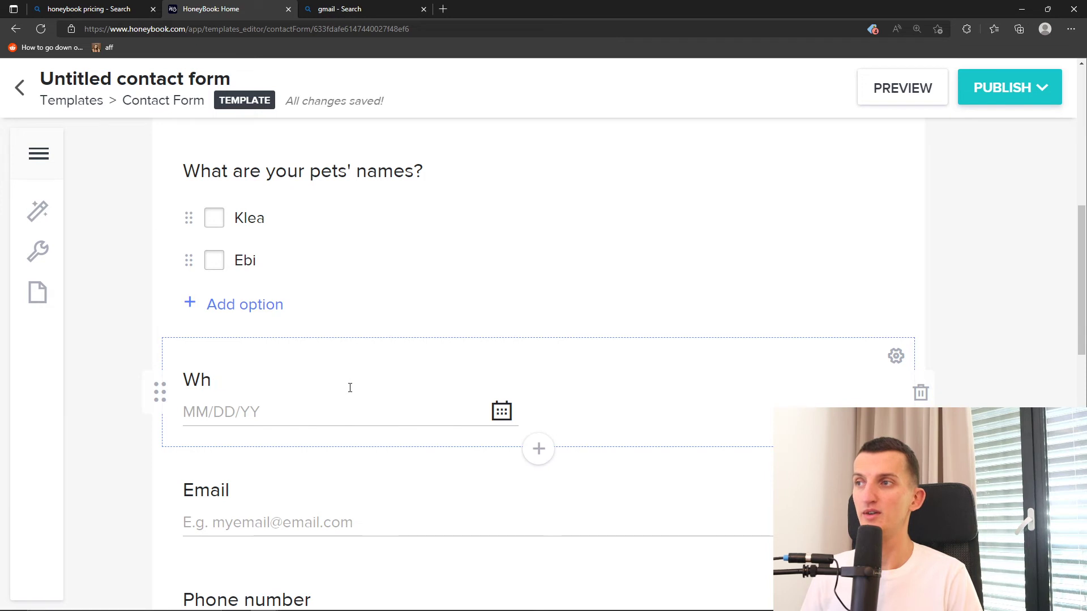
{"action": "type", "text": "en were you wo"}
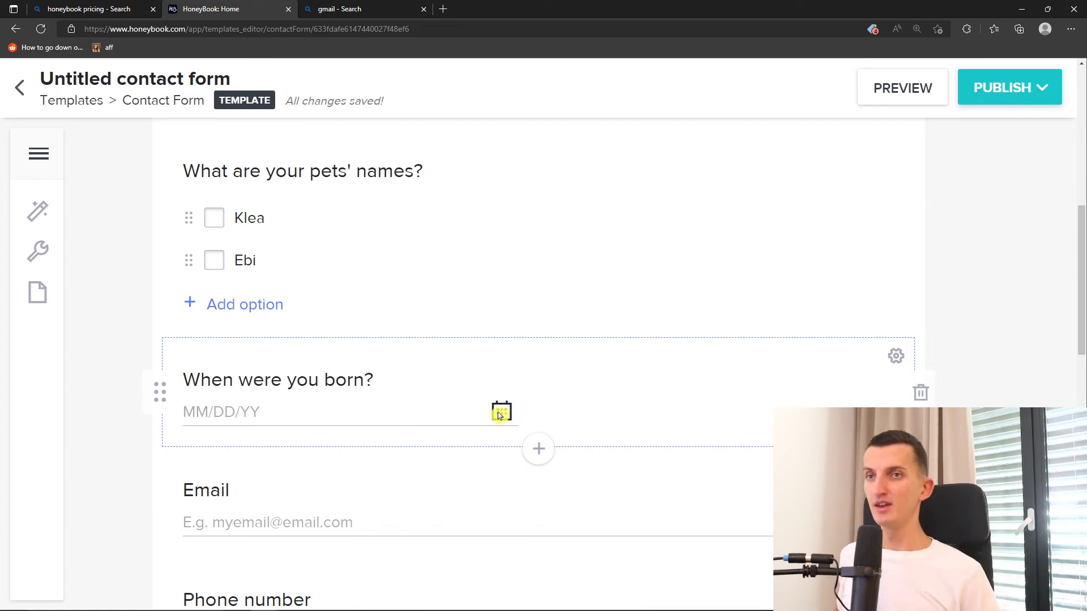
Step: Make the Surname question required in its question settings
{"action": "scroll", "coordinate": [707, 300], "scroll_direction": "up", "scroll_amount": 8}
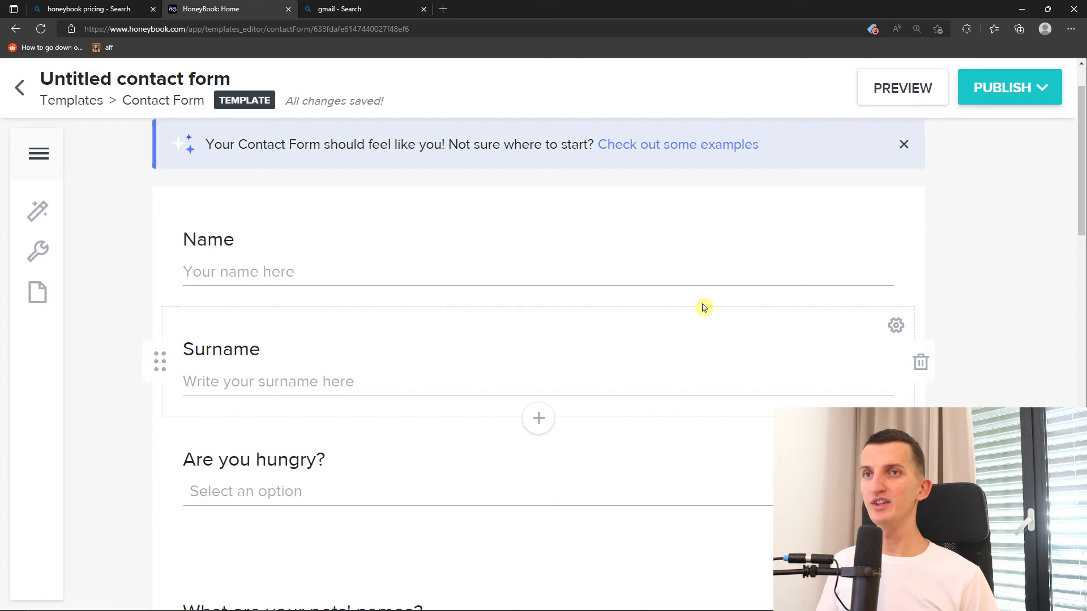
{"action": "scroll", "coordinate": [703, 307], "scroll_direction": "up", "scroll_amount": 2}
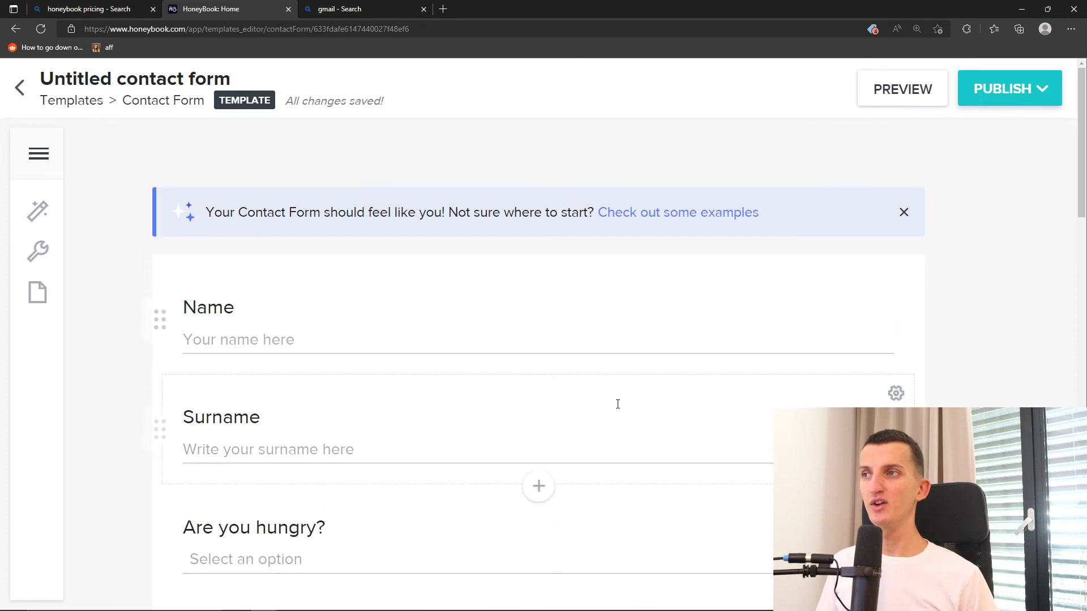
{"action": "left_click", "coordinate": [895, 393]}
{"action": "scroll", "coordinate": [762, 391], "scroll_direction": "down", "scroll_amount": 3}
{"action": "scroll", "coordinate": [708, 376], "scroll_direction": "up", "scroll_amount": 1}
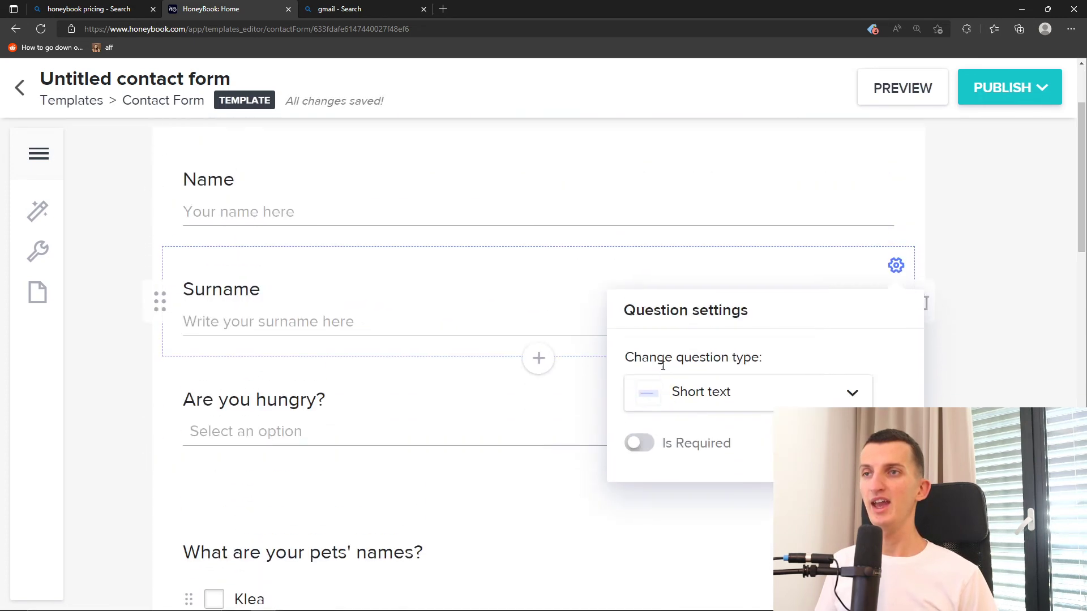
{"action": "scroll", "coordinate": [657, 408], "scroll_direction": "up", "scroll_amount": 1}
{"action": "left_click", "coordinate": [645, 464]}
{"action": "left_click", "coordinate": [1026, 294]}
Step: Examine the form's remaining questions and the content and question block types offered below "Tell me more about this project"
{"action": "scroll", "coordinate": [575, 300], "scroll_direction": "down", "scroll_amount": 2}
{"action": "key", "text": "ctrl+minus"}
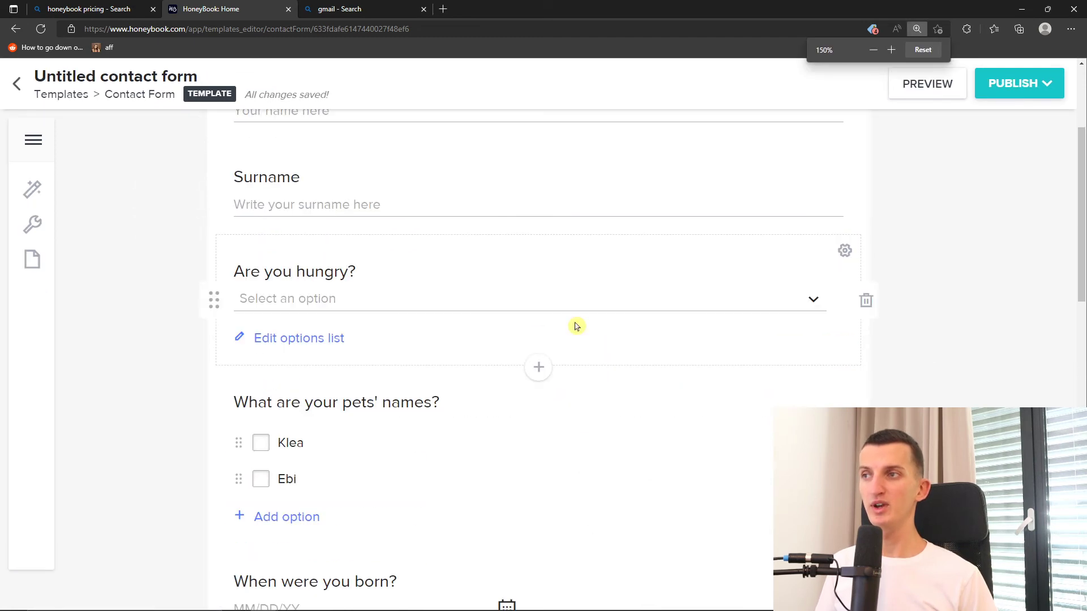
{"action": "scroll", "coordinate": [577, 334], "scroll_direction": "down", "scroll_amount": 10}
{"action": "left_click", "coordinate": [563, 366]}
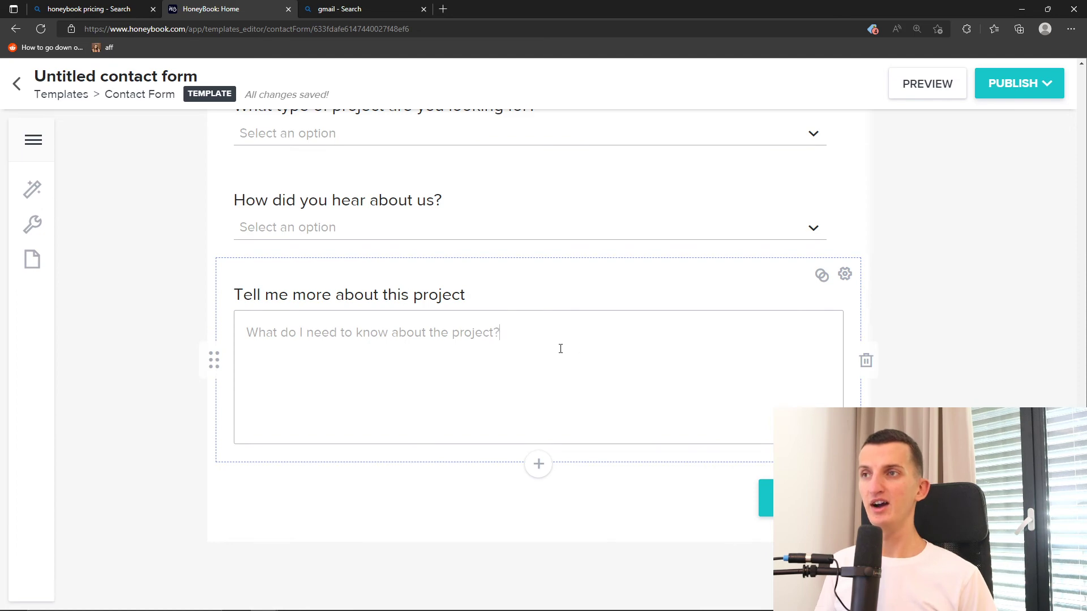
{"action": "scroll", "coordinate": [545, 353], "scroll_direction": "up", "scroll_amount": 5}
{"action": "scroll", "coordinate": [575, 345], "scroll_direction": "down", "scroll_amount": 5}
{"action": "left_click", "coordinate": [538, 463]}
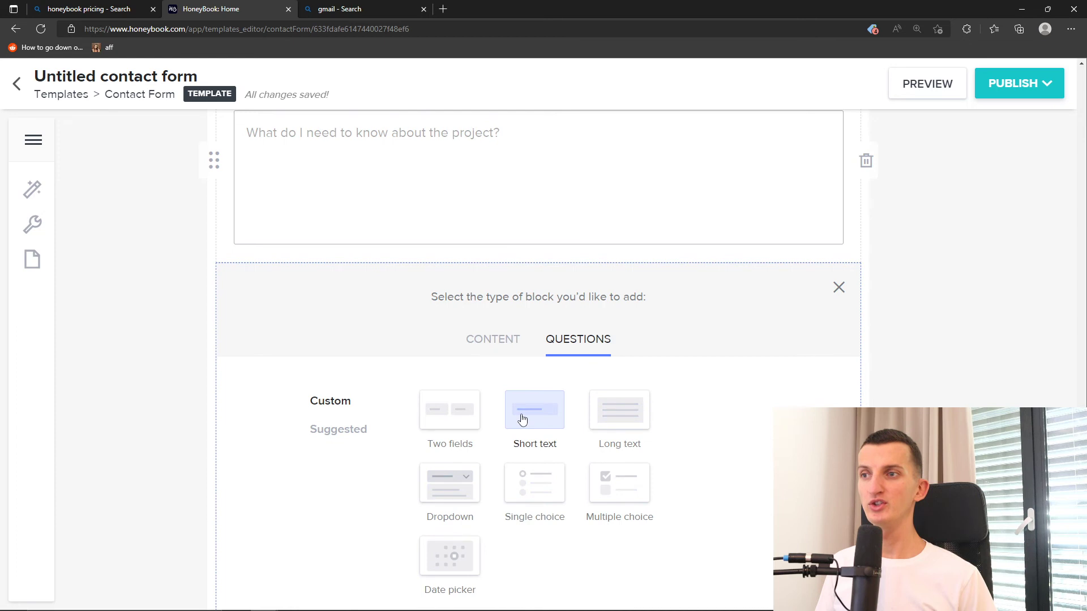
{"action": "left_click", "coordinate": [479, 360]}
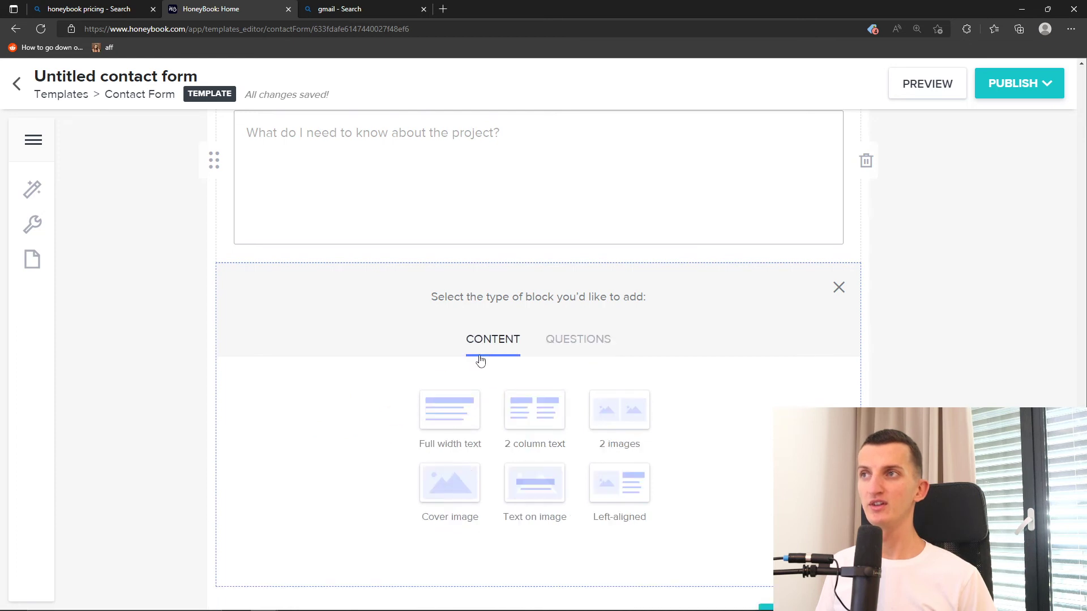
{"action": "left_click", "coordinate": [575, 346]}
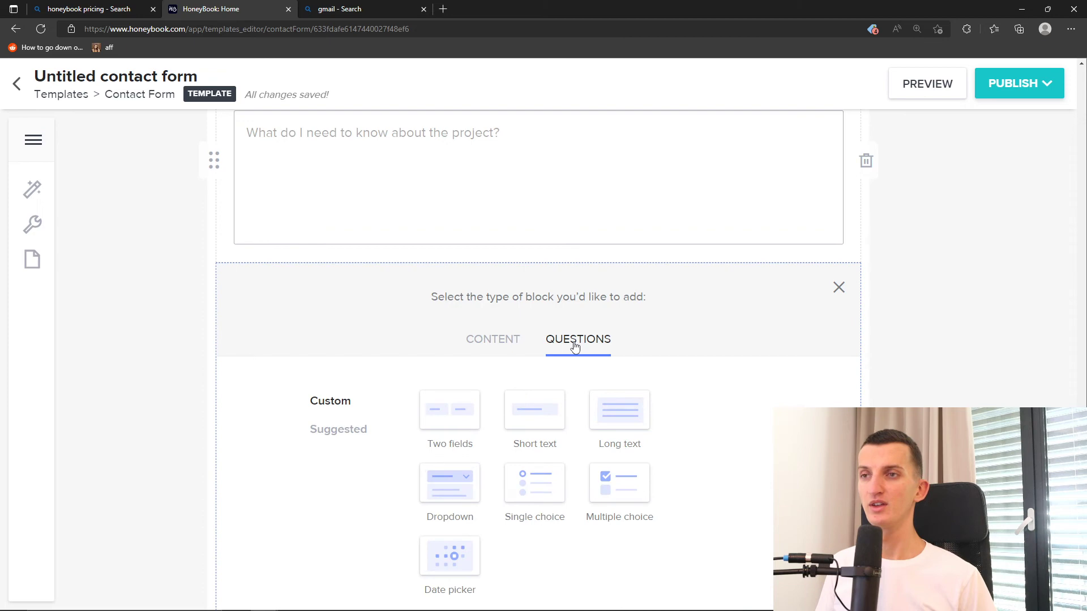
{"action": "scroll", "coordinate": [721, 432], "scroll_direction": "up", "scroll_amount": 2}
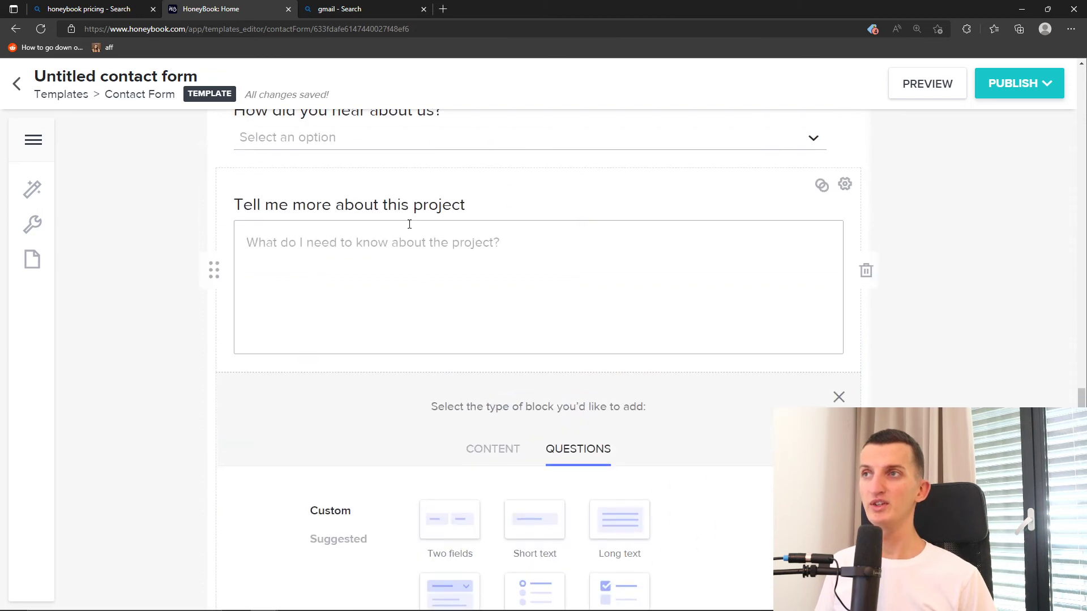
{"action": "scroll", "coordinate": [188, 393], "scroll_direction": "up", "scroll_amount": 15}
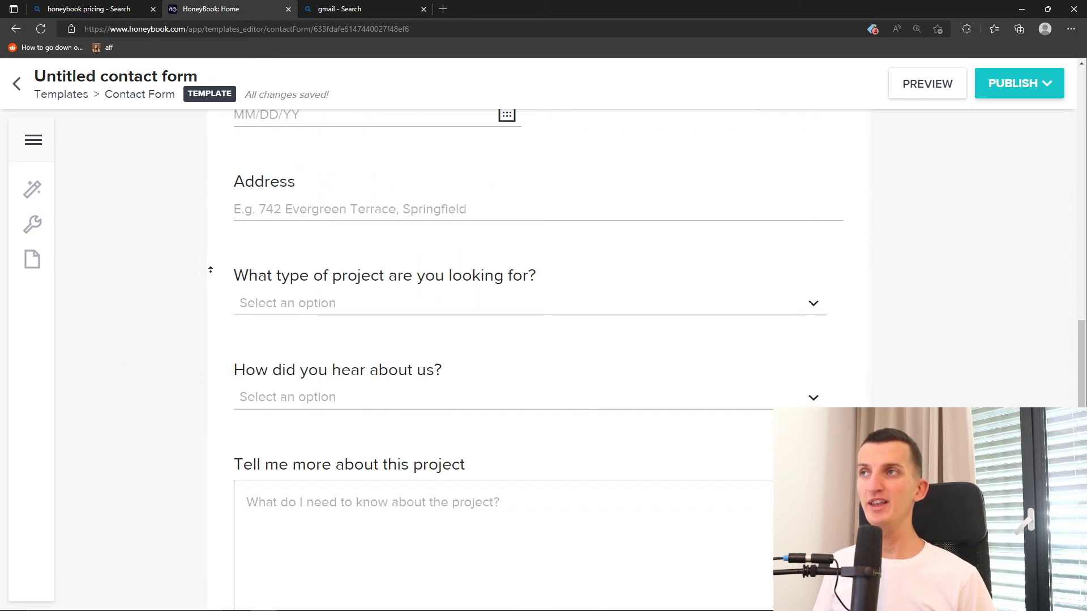
Step: Preview the form as a client, trying out the pet name checkboxes and picking a date for "When were you born?"
{"action": "left_click", "coordinate": [945, 89]}
{"action": "scroll", "coordinate": [623, 198], "scroll_direction": "down", "scroll_amount": 4}
{"action": "left_click", "coordinate": [231, 240]}
{"action": "left_click", "coordinate": [231, 266]}
{"action": "left_click", "coordinate": [317, 362]}
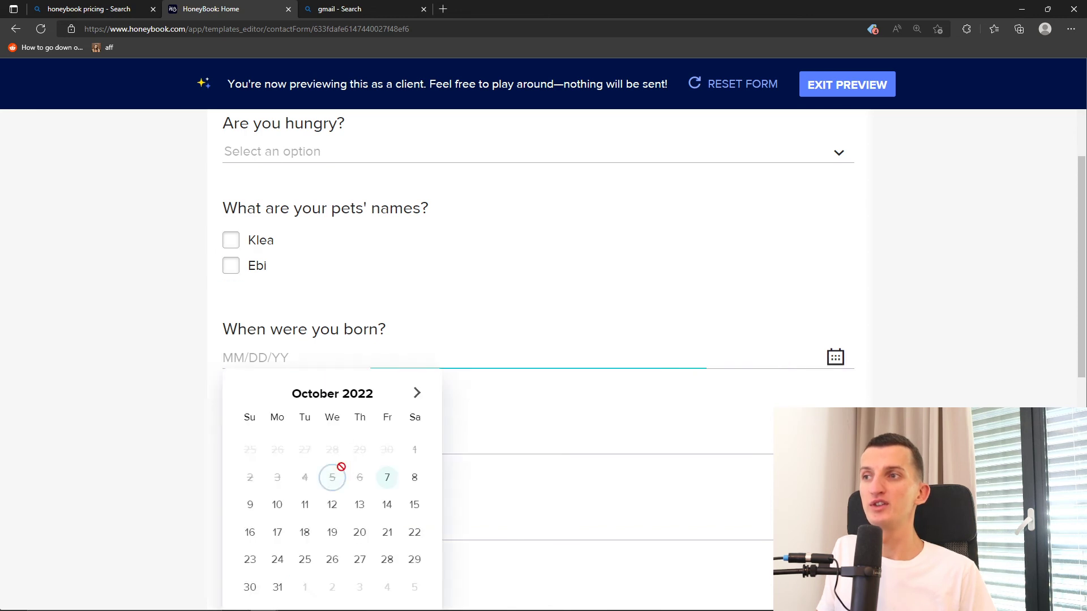
{"action": "left_click", "coordinate": [359, 504]}
{"action": "scroll", "coordinate": [362, 410], "scroll_direction": "down", "scroll_amount": 3}
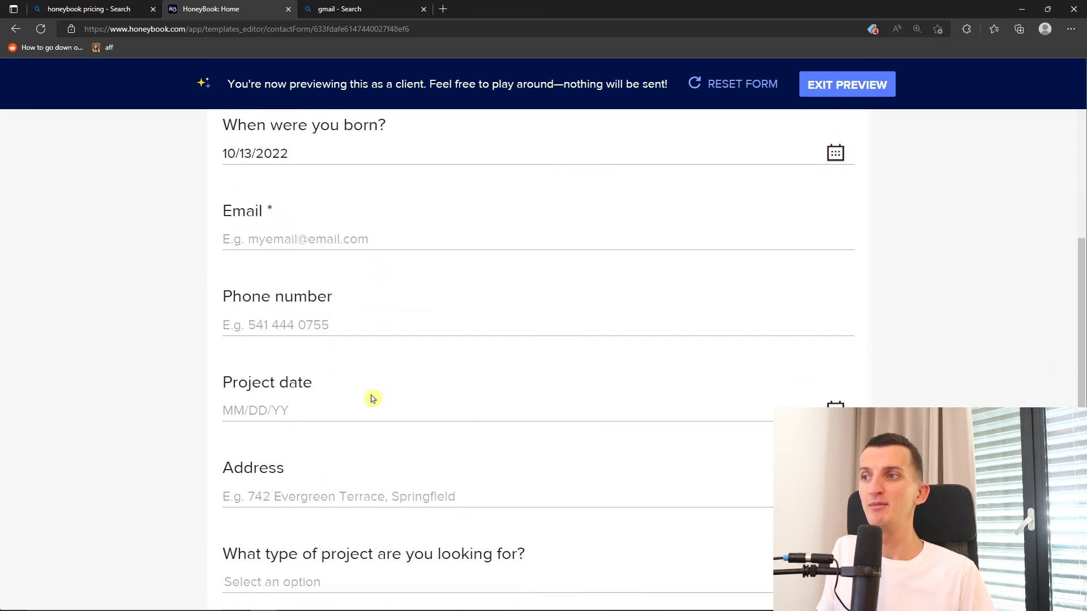
Step: Try the Project date picker in the client preview with 10/13/2022, look over the remaining questions, and exit the preview
{"action": "left_click", "coordinate": [381, 389]}
{"action": "left_click", "coordinate": [359, 546]}
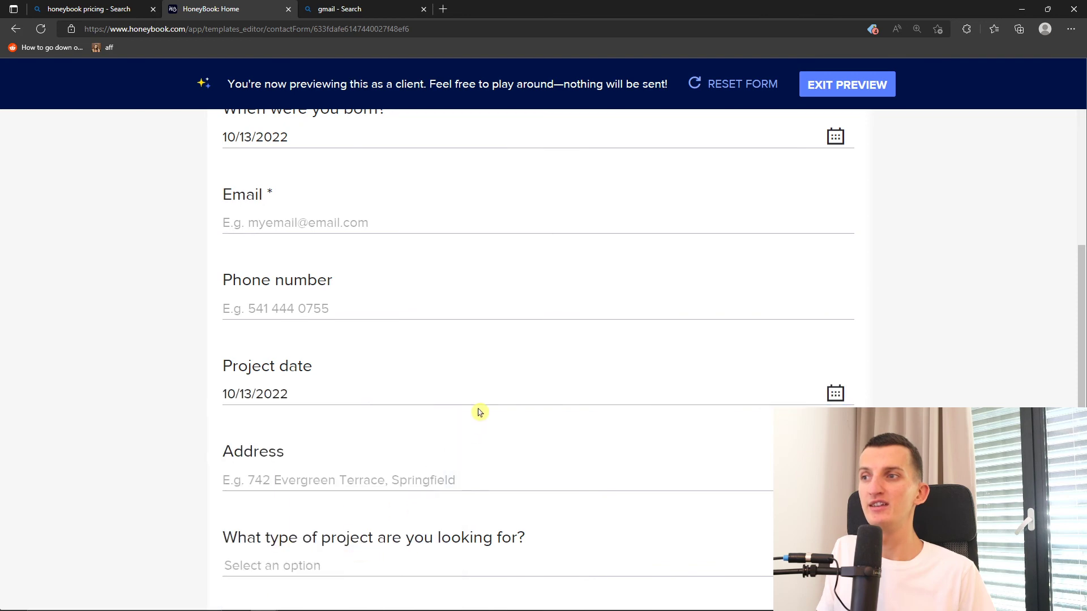
{"action": "scroll", "coordinate": [477, 410], "scroll_direction": "down", "scroll_amount": 4}
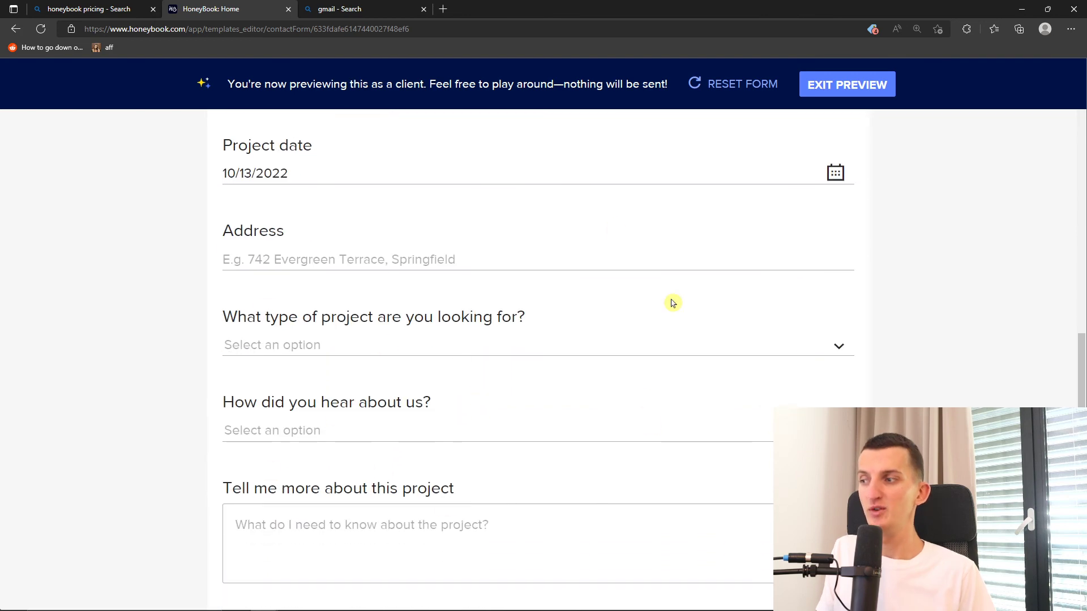
{"action": "scroll", "coordinate": [673, 303], "scroll_direction": "up", "scroll_amount": 8}
{"action": "left_click", "coordinate": [847, 90]}
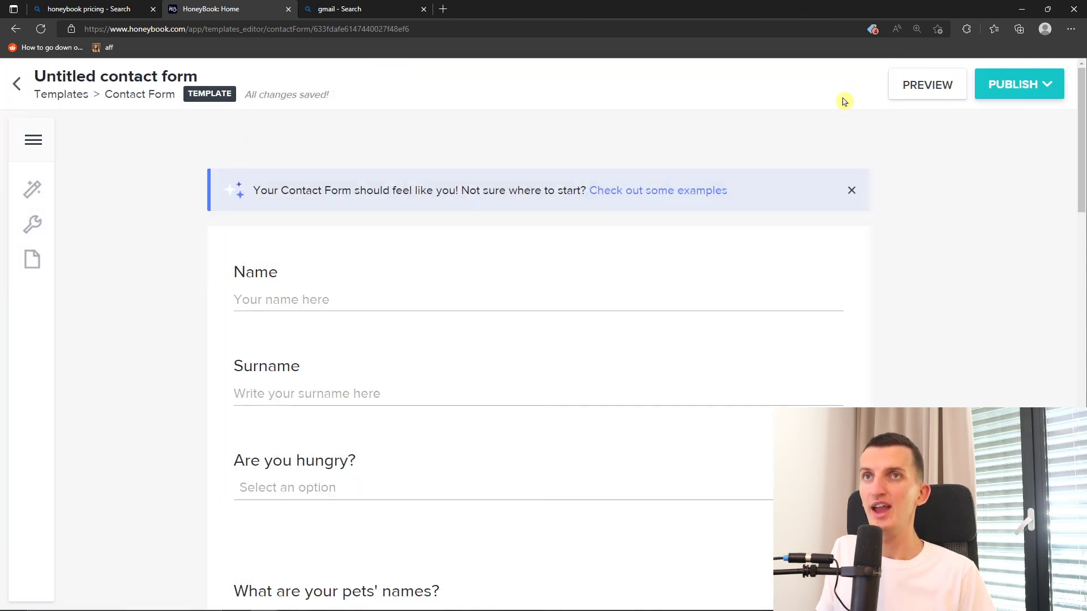
Step: Publish the contact form and copy its website embed code
{"action": "left_click", "coordinate": [1056, 91]}
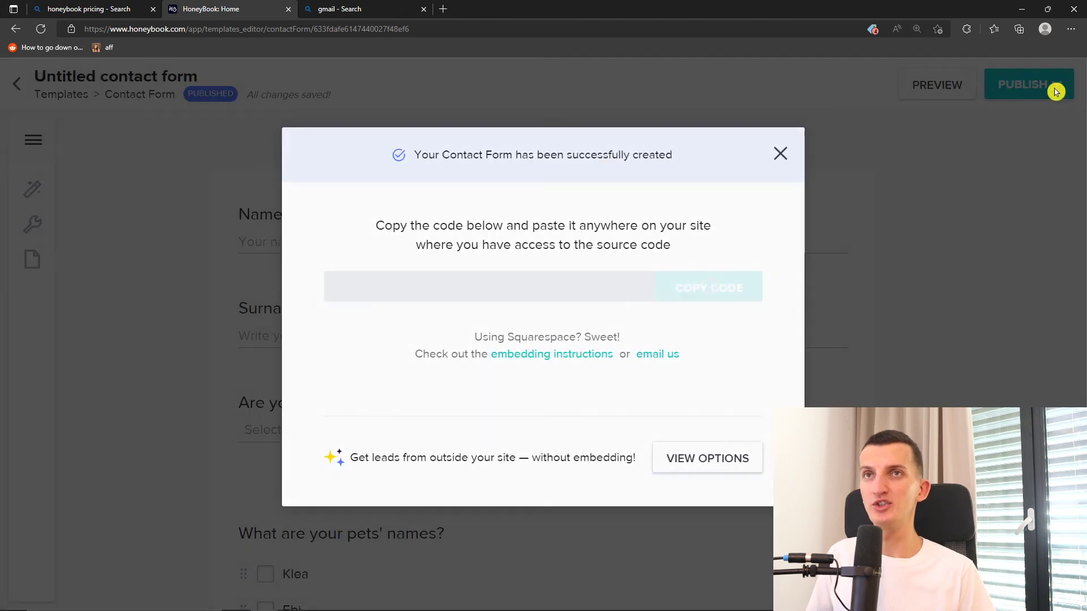
{"action": "left_click", "coordinate": [682, 298]}
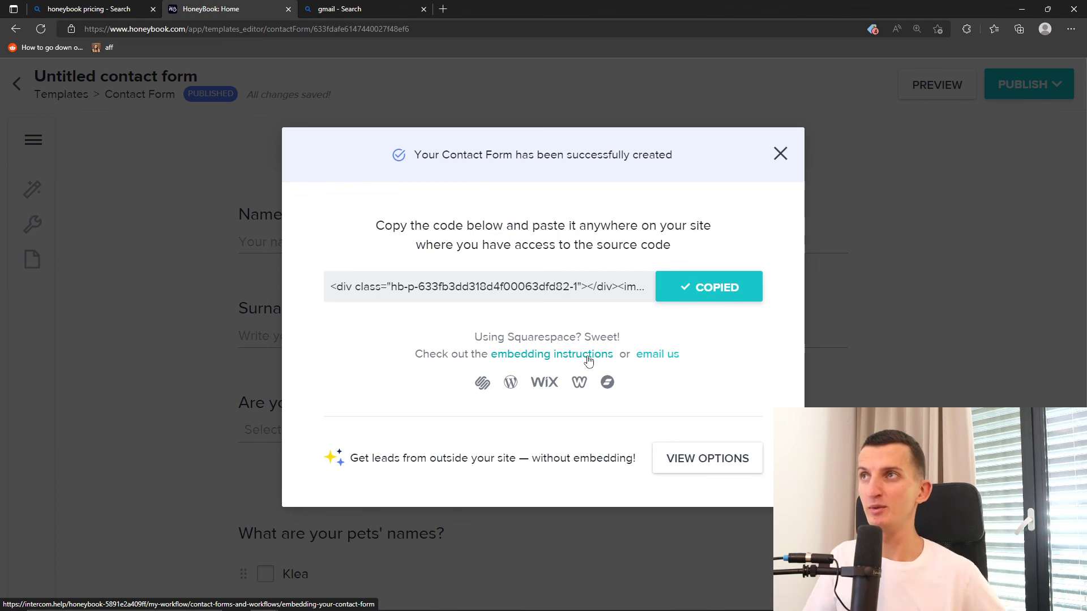
Step: Try loading the copied embed code in a new browser tab, and return to the published HoneyBook form
{"action": "left_click", "coordinate": [442, 9]}
{"action": "key", "text": "ctrl+v"}
{"action": "key", "text": "Return"}
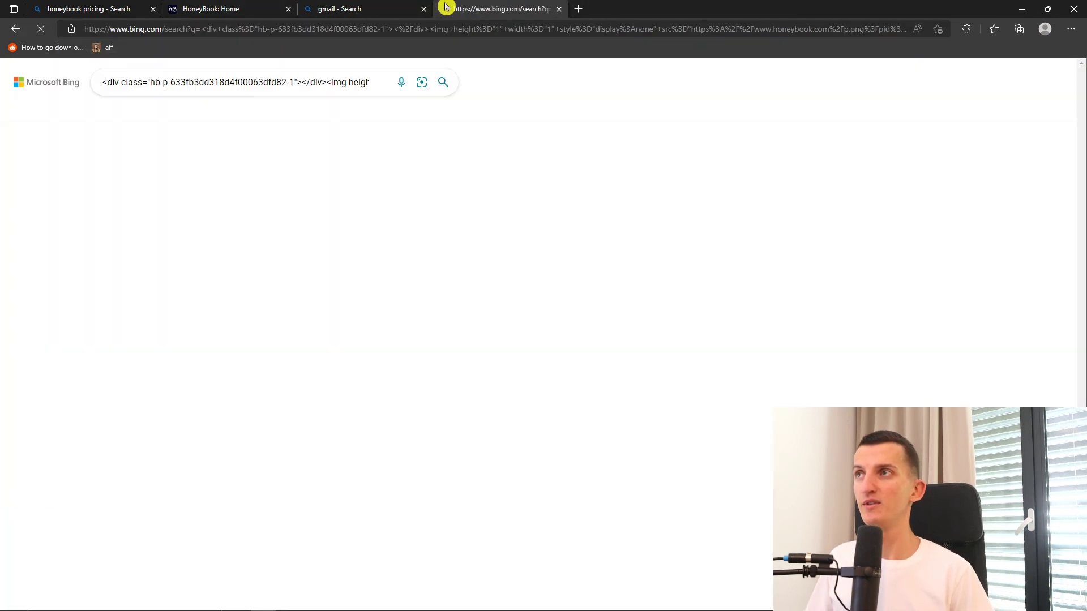
{"action": "left_click", "coordinate": [237, 8]}
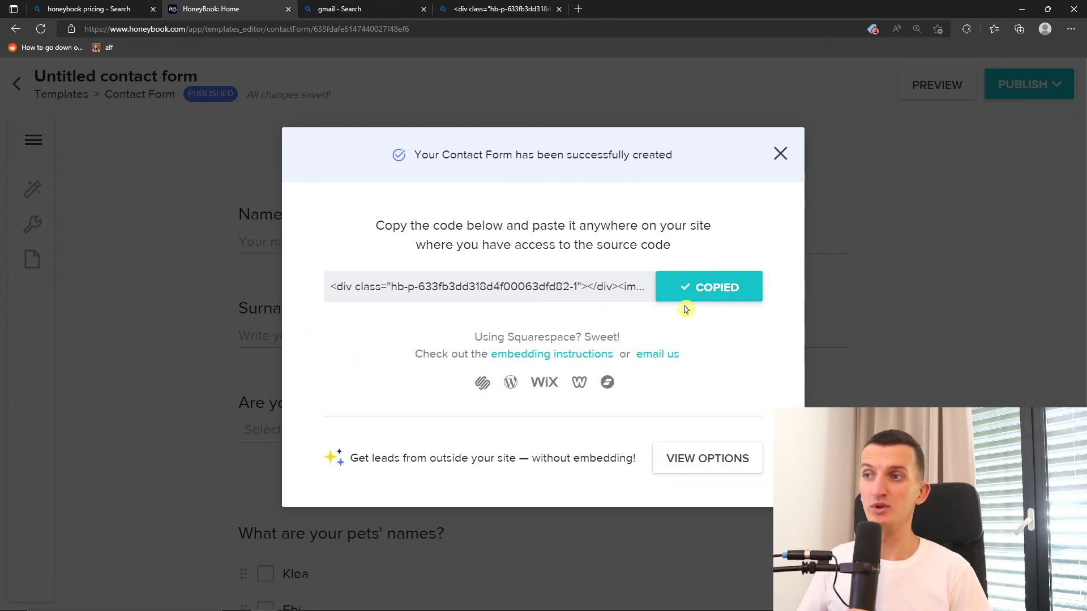
Step: Open the contact form embedding instructions and examine the supported website platforms and the alternatives to embedding
{"action": "left_click", "coordinate": [532, 363]}
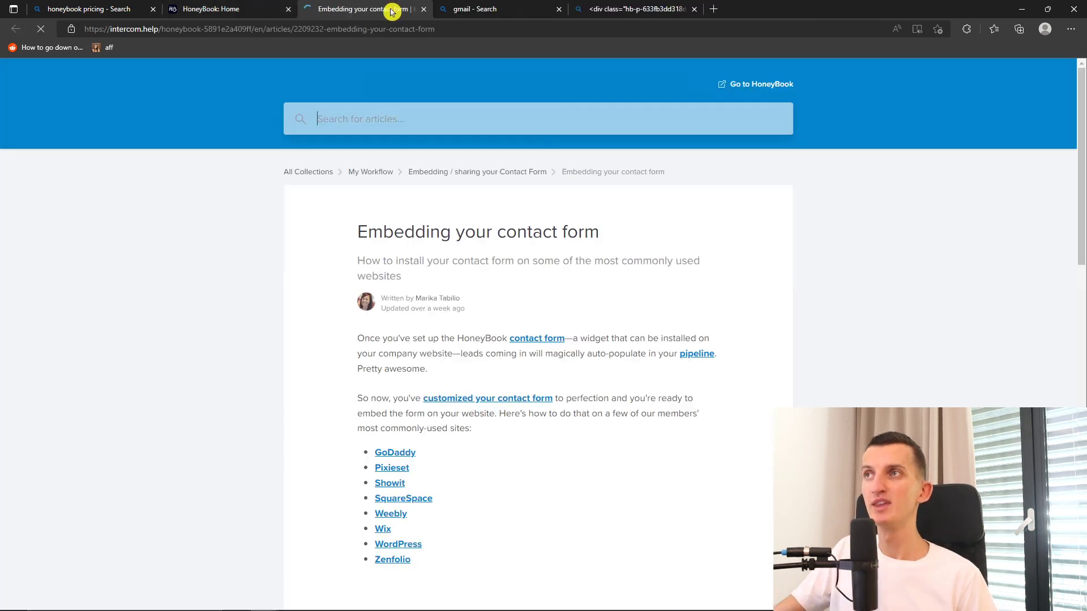
{"action": "scroll", "coordinate": [225, 302], "scroll_direction": "down", "scroll_amount": 4}
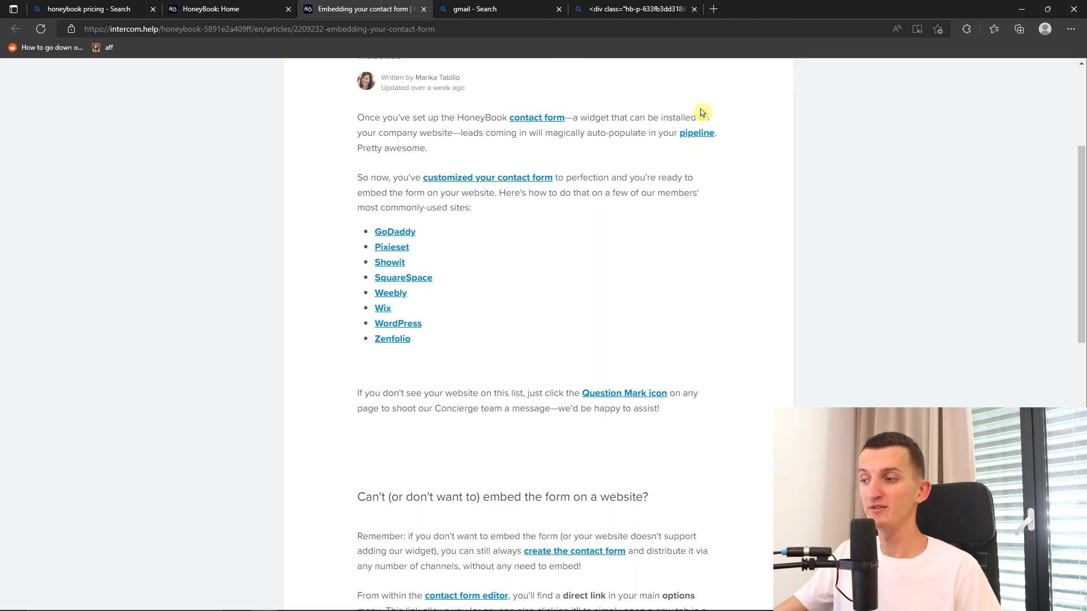
{"action": "scroll", "coordinate": [599, 301], "scroll_direction": "down", "scroll_amount": 6}
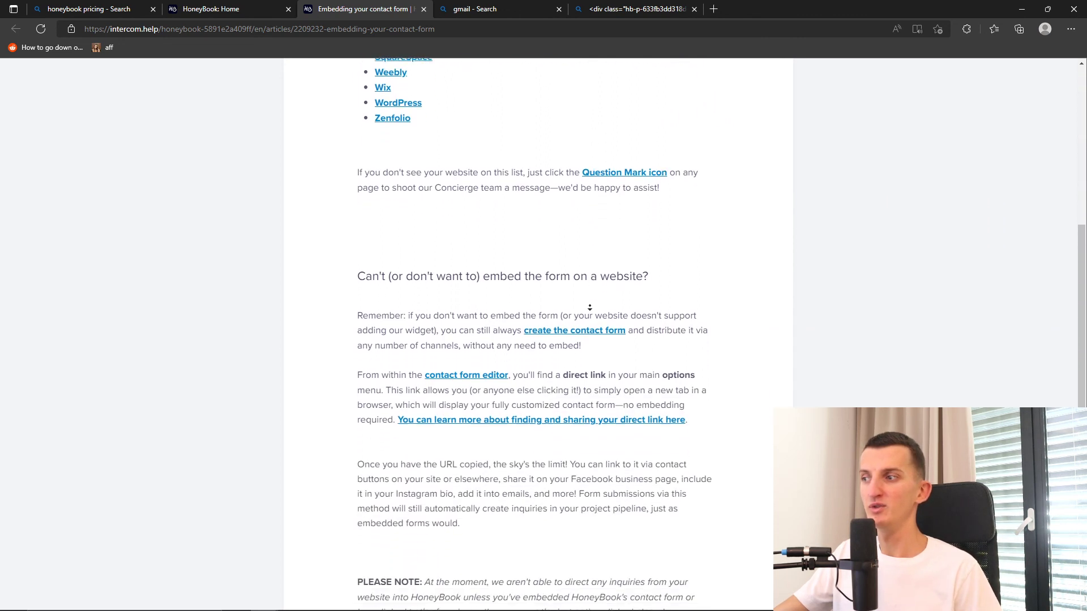
{"action": "scroll", "coordinate": [586, 308], "scroll_direction": "down", "scroll_amount": 2}
{"action": "scroll", "coordinate": [580, 254], "scroll_direction": "up", "scroll_amount": 13}
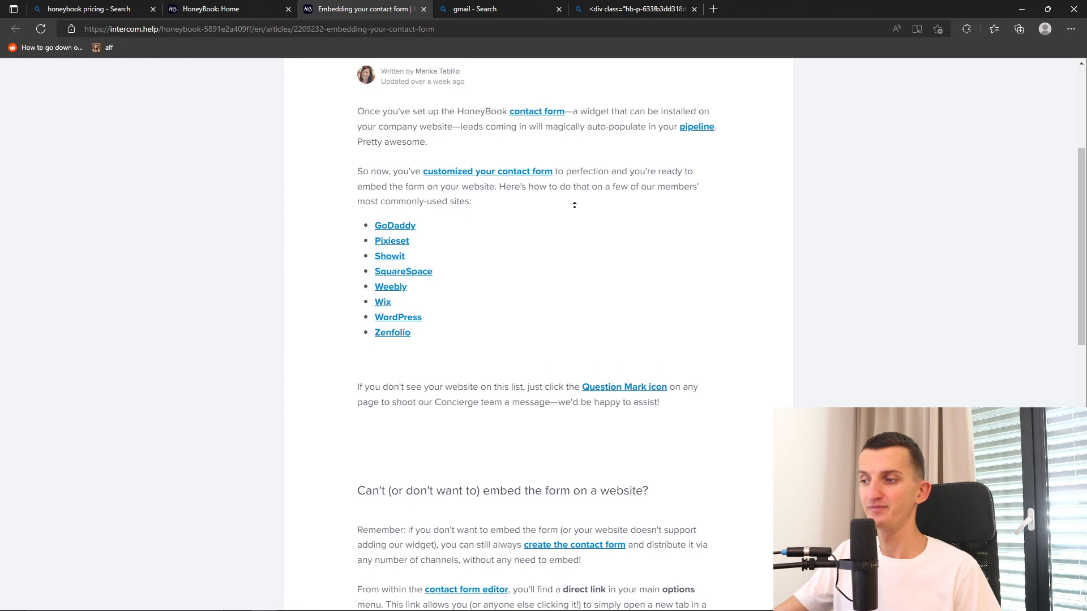
{"action": "scroll", "coordinate": [520, 269], "scroll_direction": "down", "scroll_amount": 2}
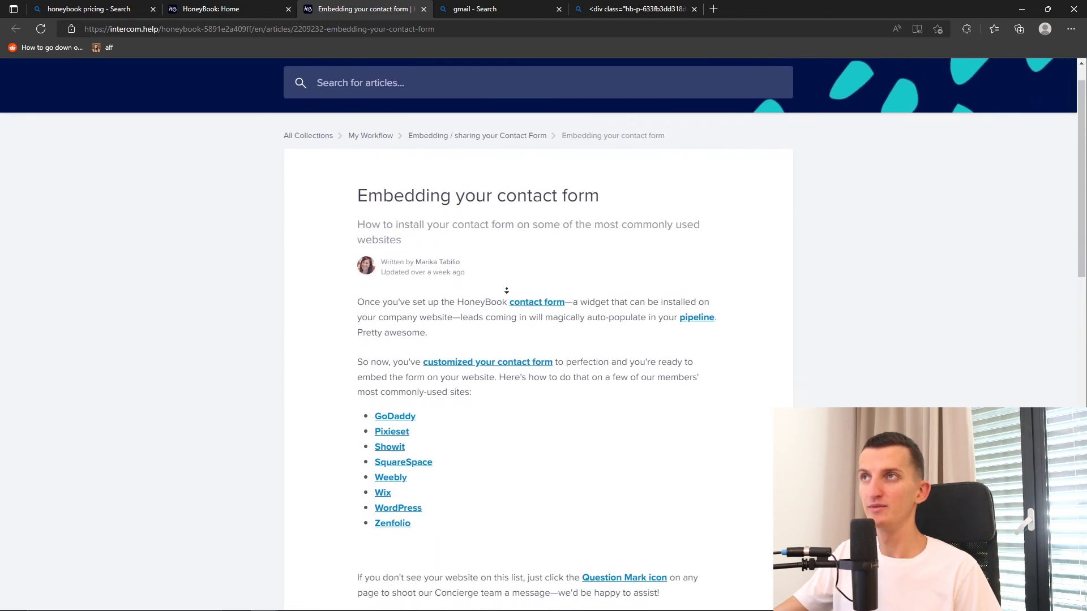
{"action": "scroll", "coordinate": [506, 290], "scroll_direction": "down", "scroll_amount": 1}
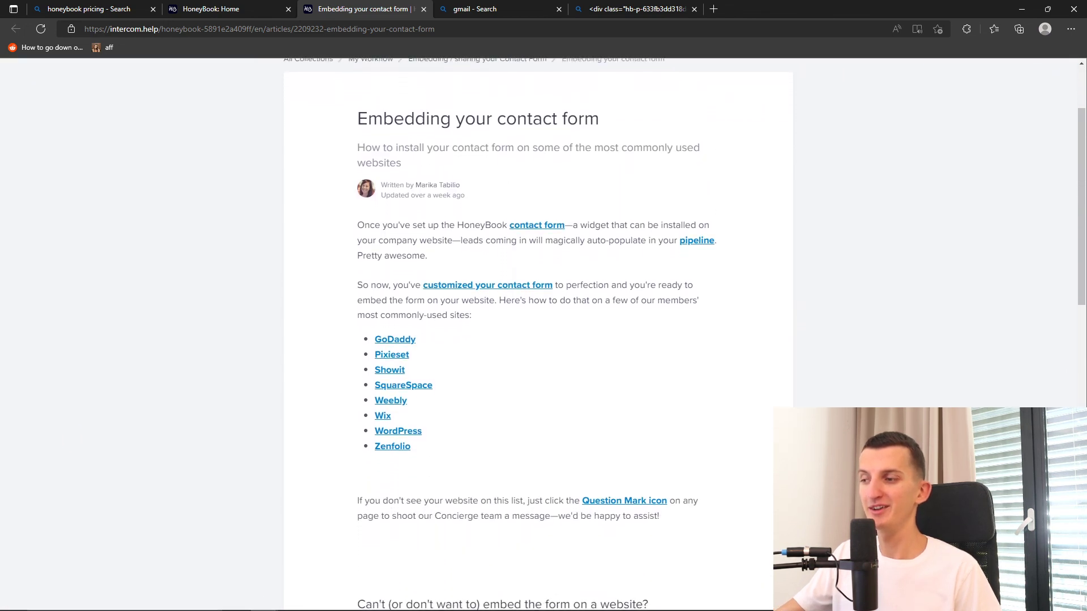